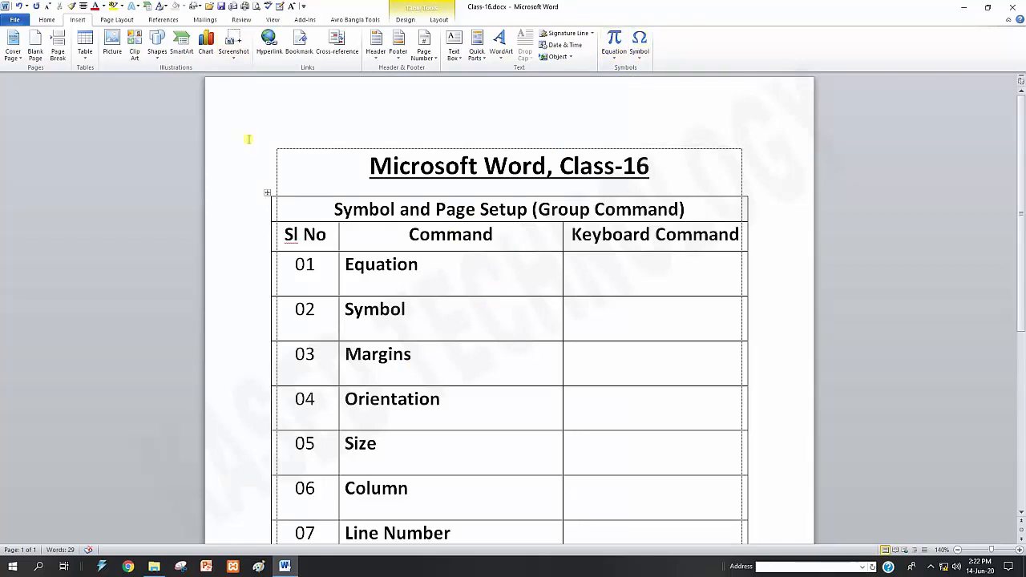
click(102, 20)
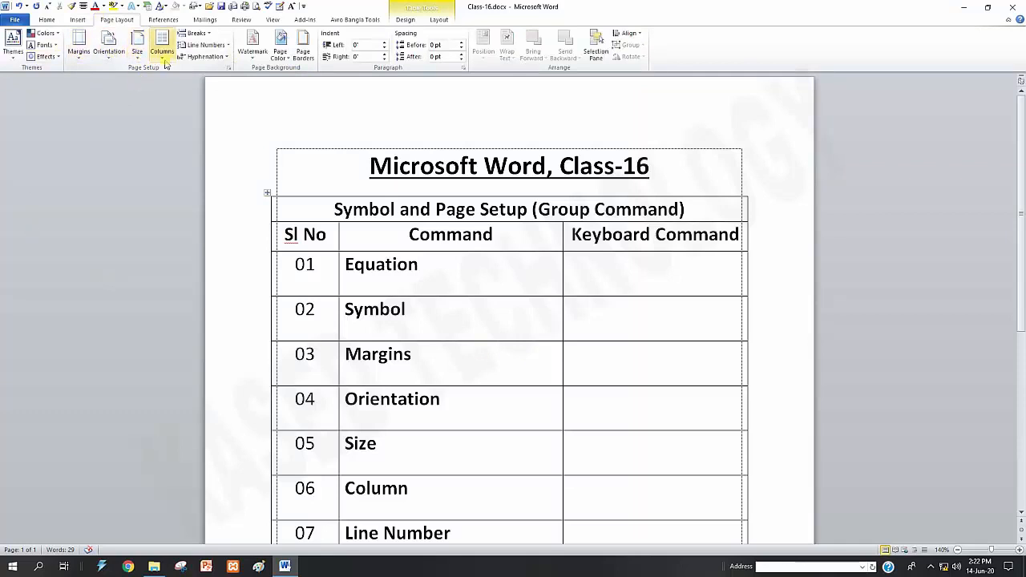
scroll(457, 434, down, 1)
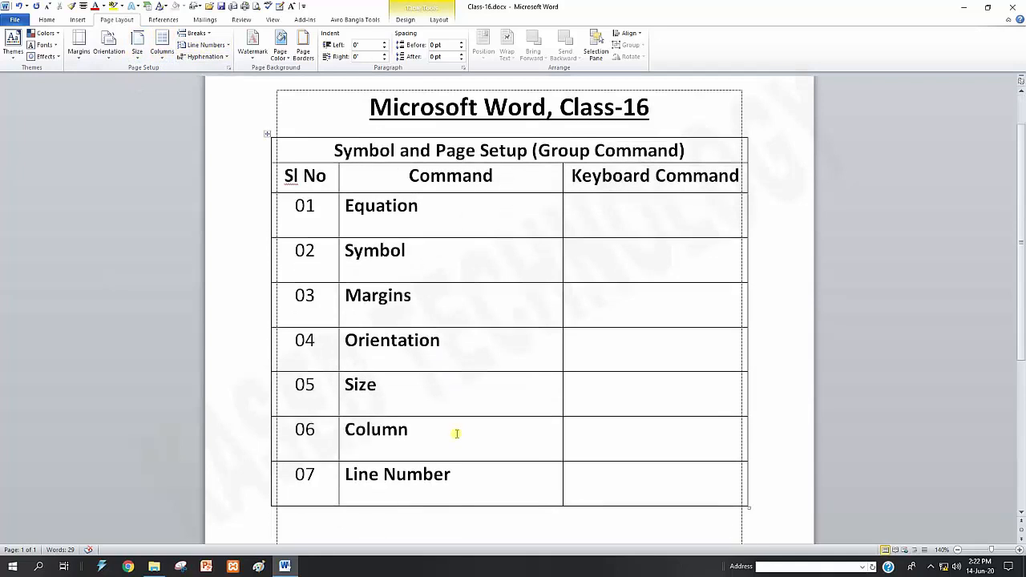
scroll(453, 445, up, 1)
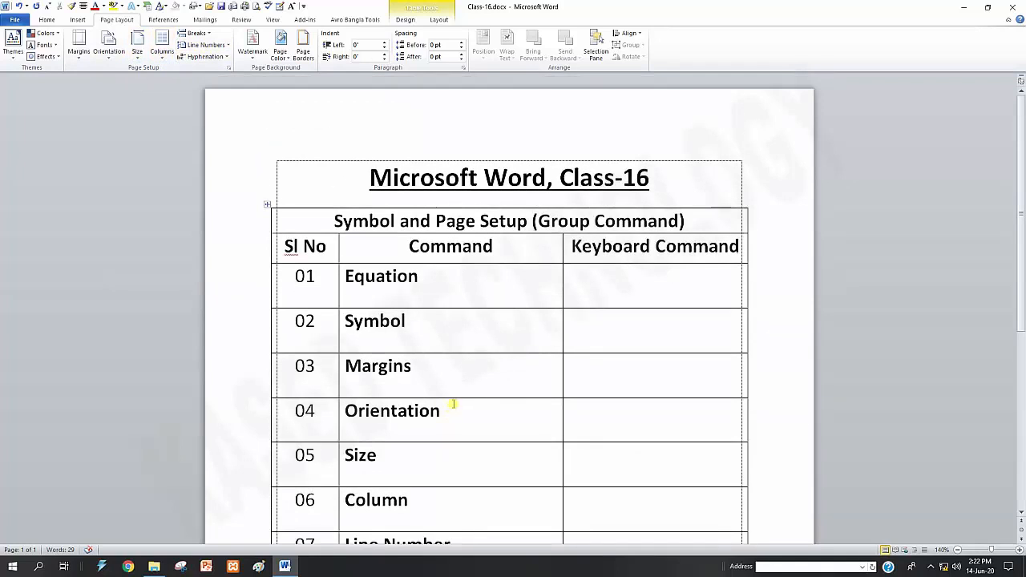
scroll(413, 355, down, 1)
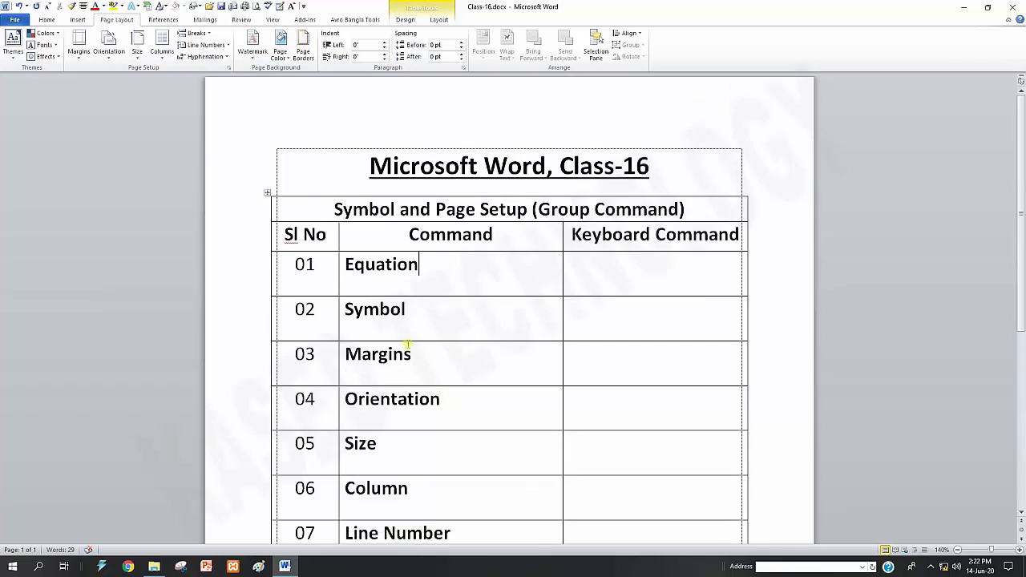
scroll(414, 340, down, 1)
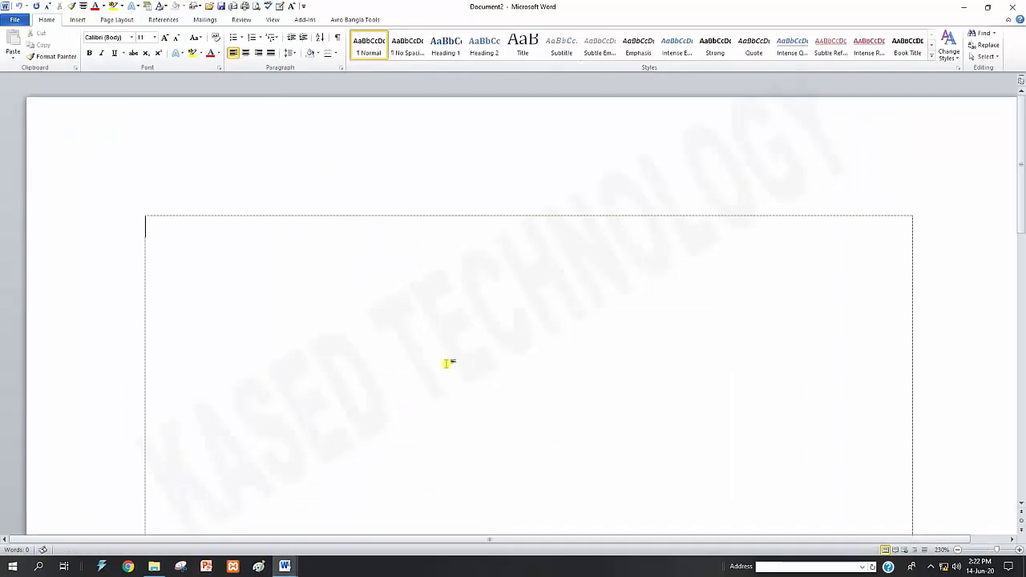
Step: Insert the built-in Area of Circle equation at the start of the blank document
scroll(440, 365, down, 4)
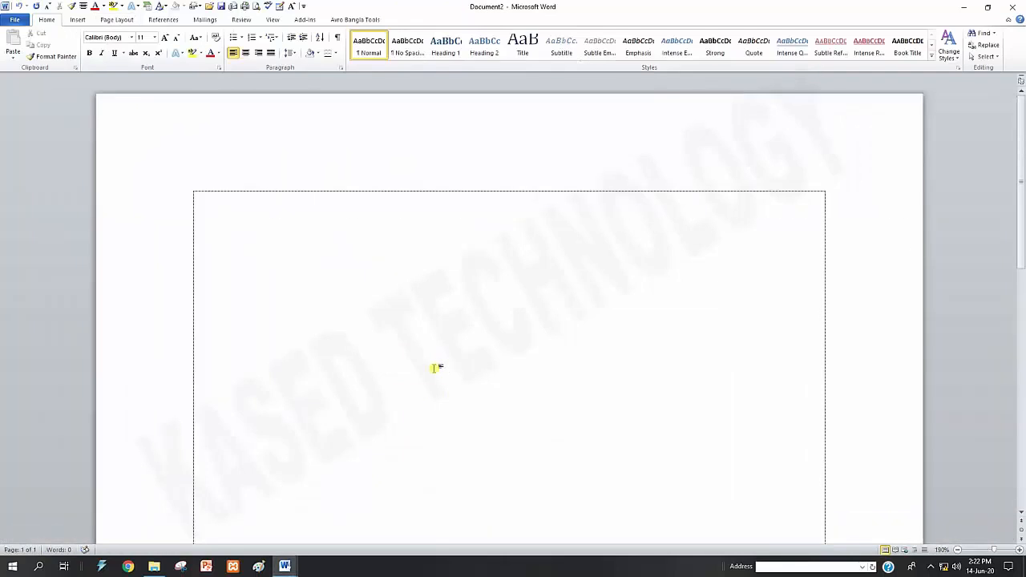
scroll(431, 367, down, 3)
click(77, 19)
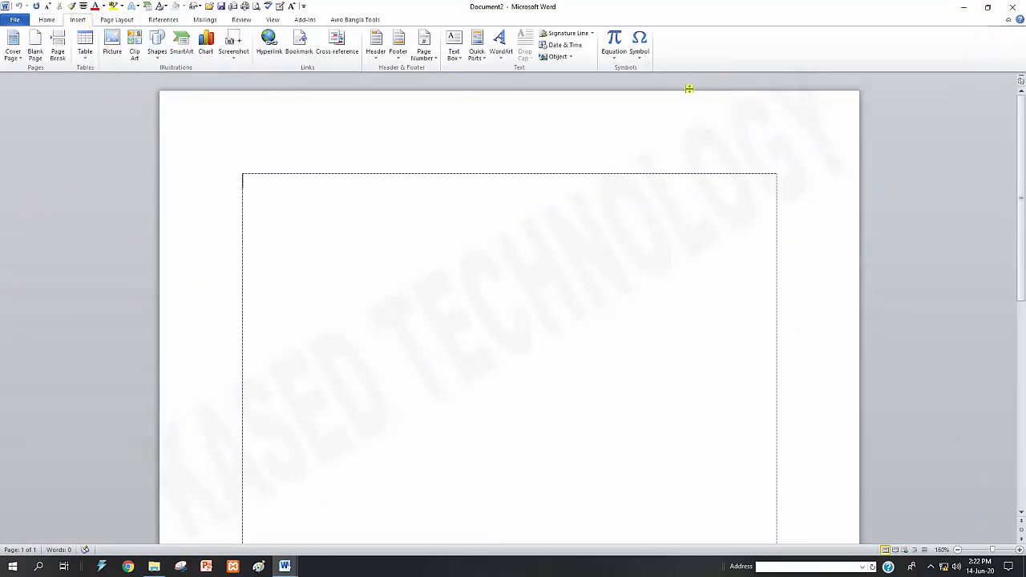
click(616, 57)
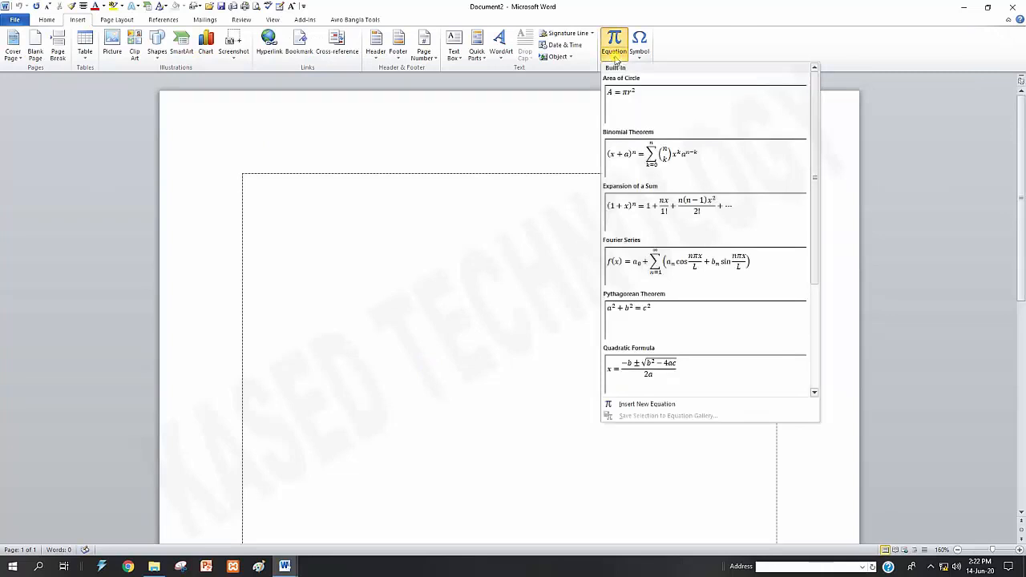
click(657, 101)
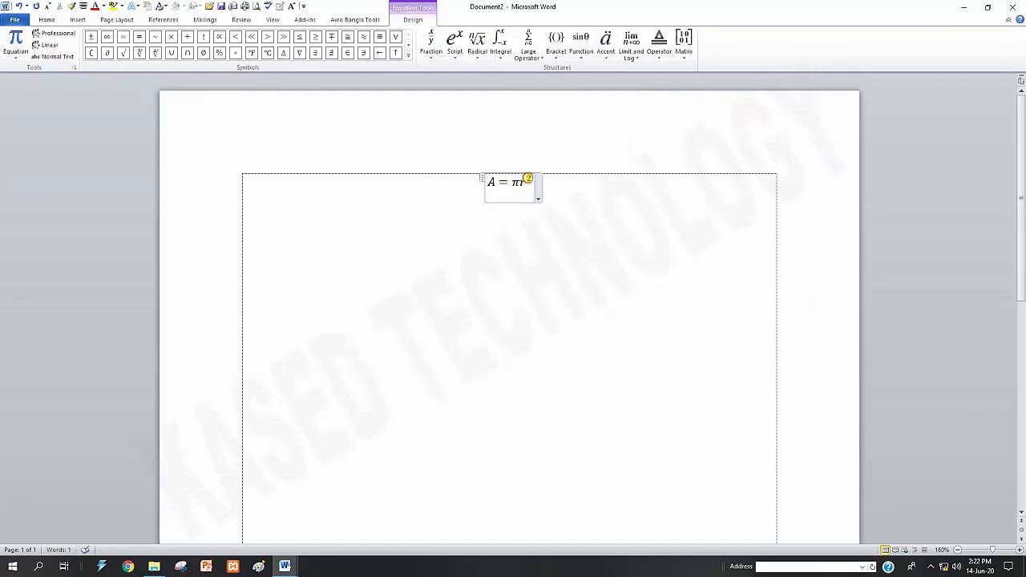
Step: Change the exponent in the circle area equation to 3 and delete the whole equation
text(3)
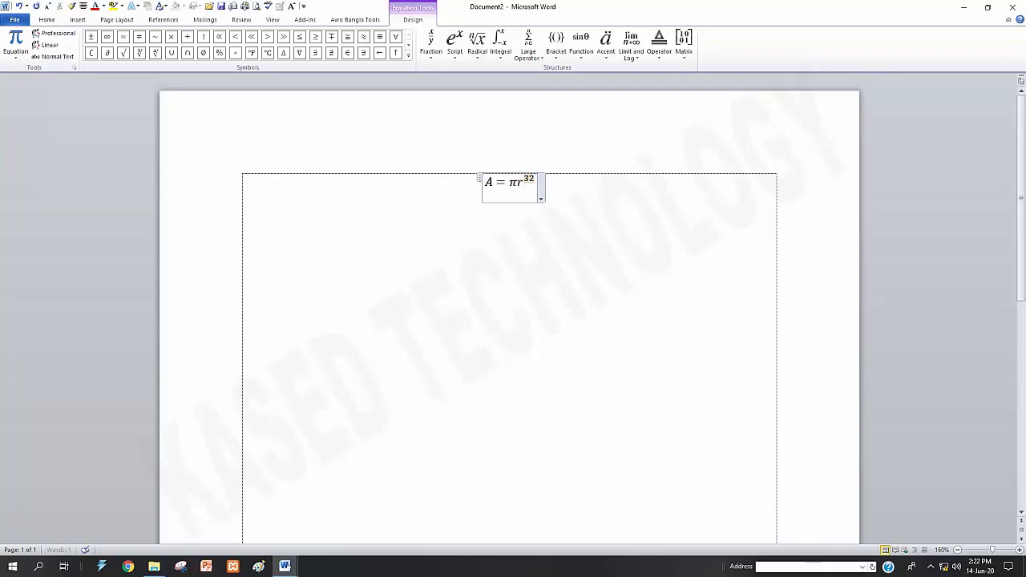
key(BackSpace)
drag(528, 179, 533, 184)
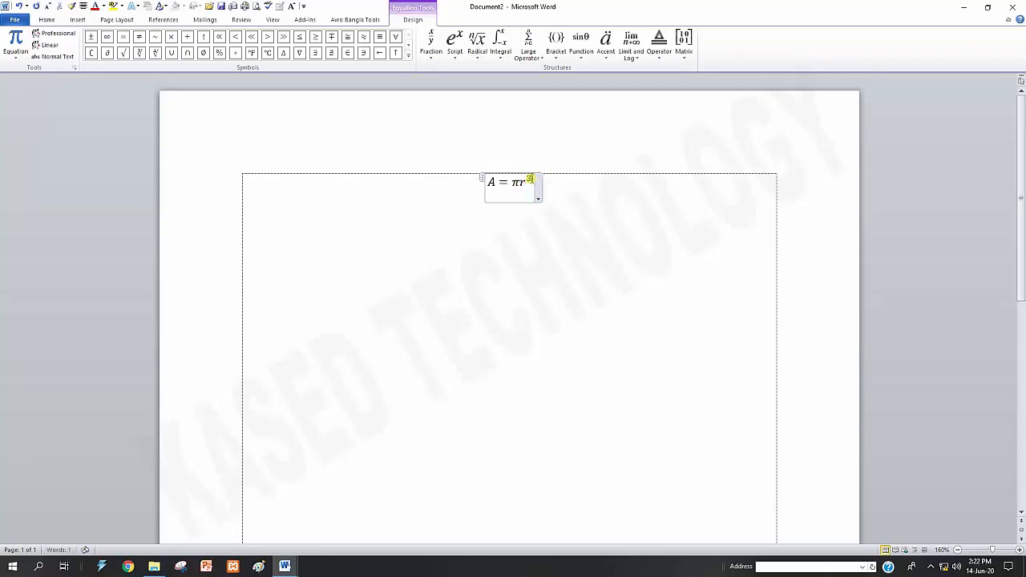
click(547, 199)
drag(543, 184, 446, 172)
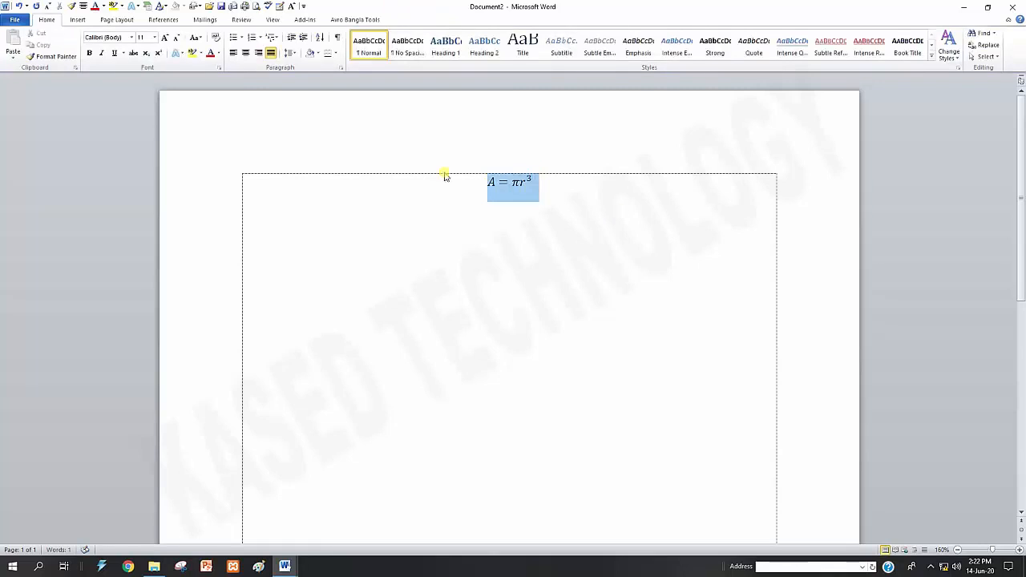
key(Delete)
click(77, 19)
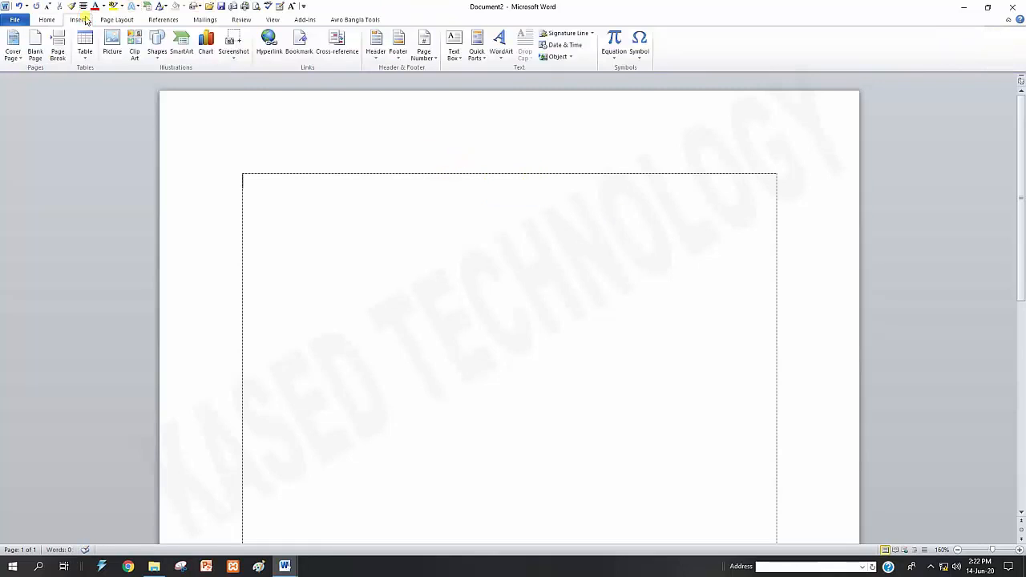
click(614, 54)
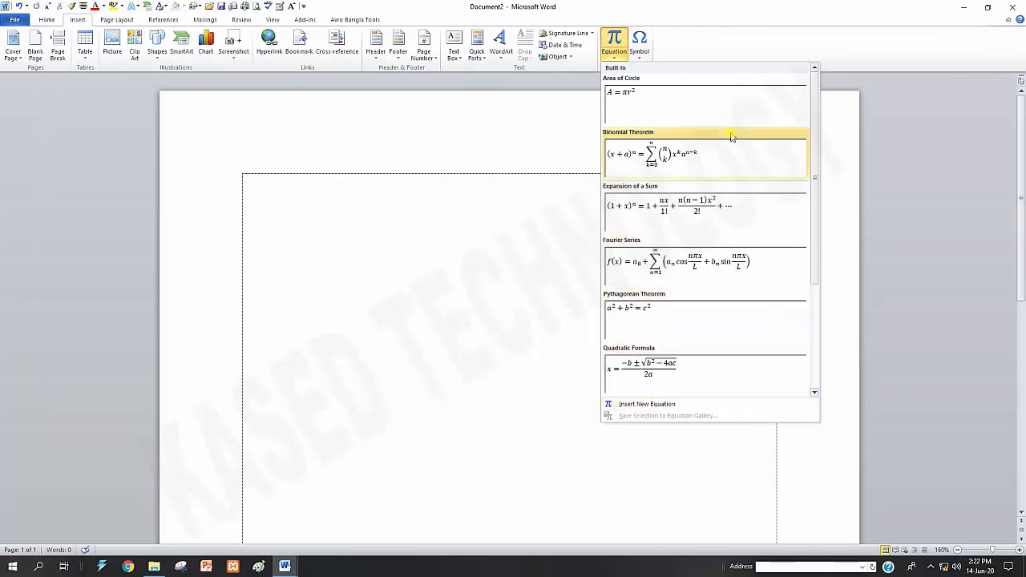
scroll(709, 285, down, 3)
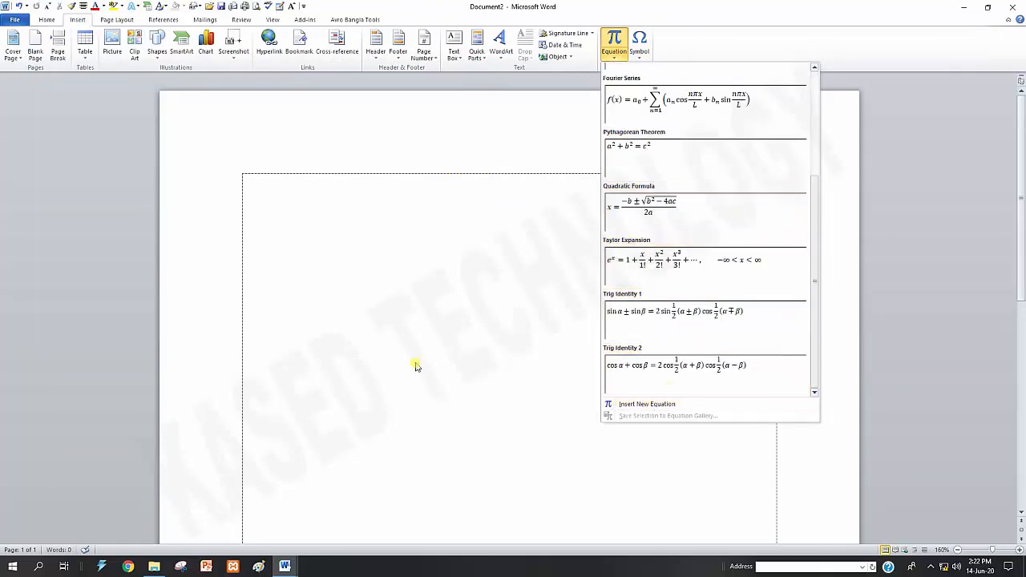
click(319, 196)
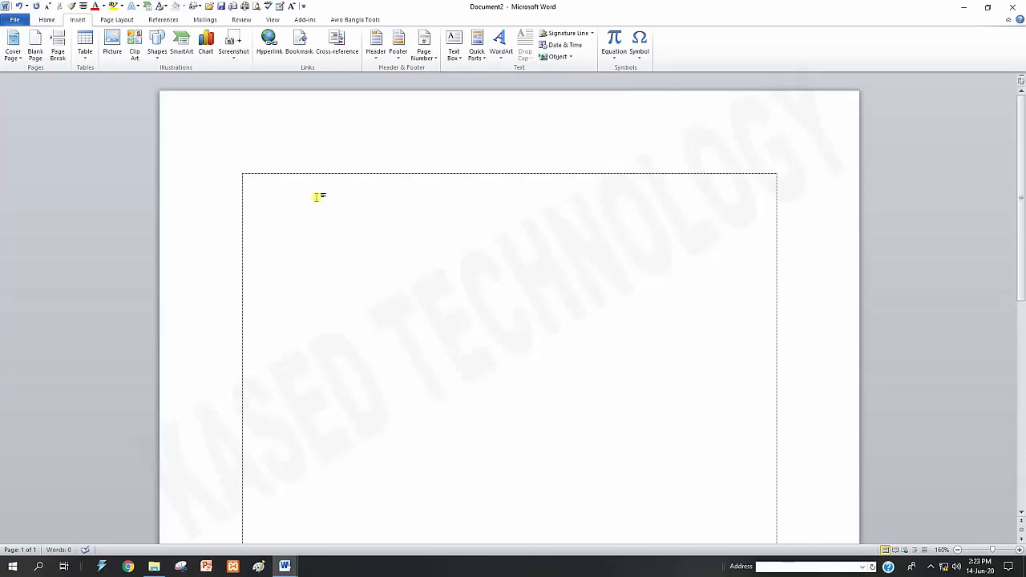
Step: Write "Temperature is 30" on the first line of the document
text(Te)
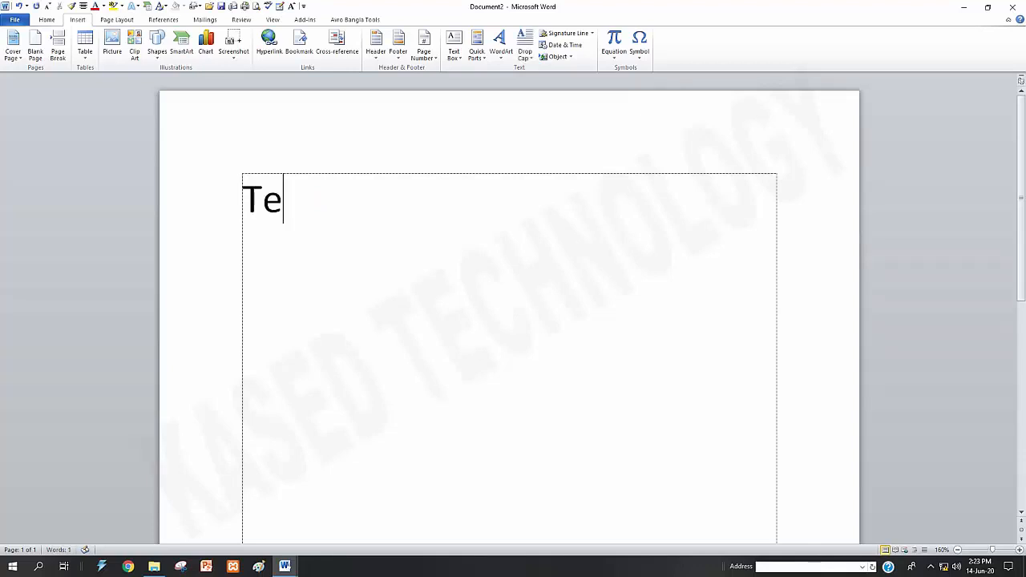
text(mpera)
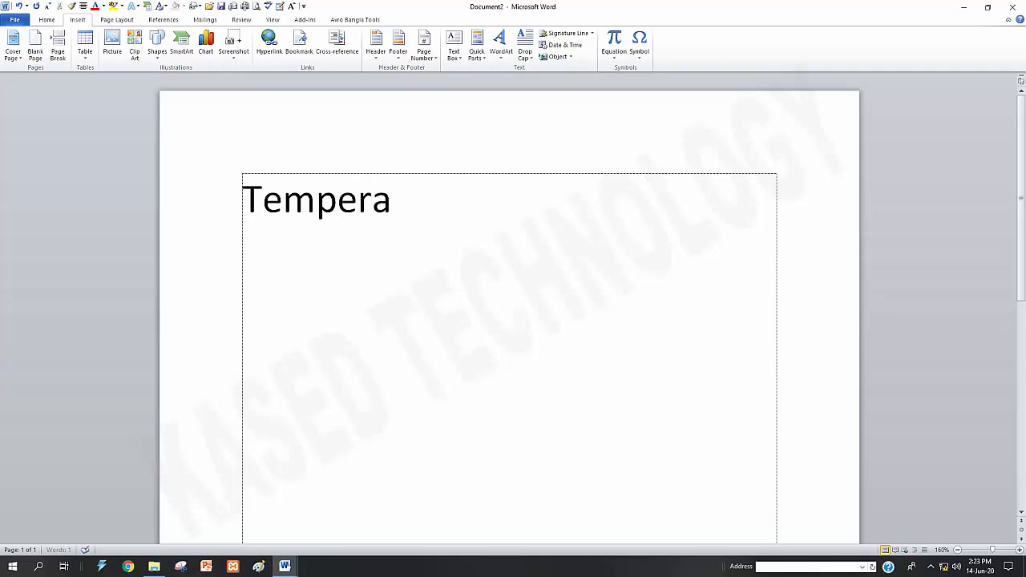
text(ture i)
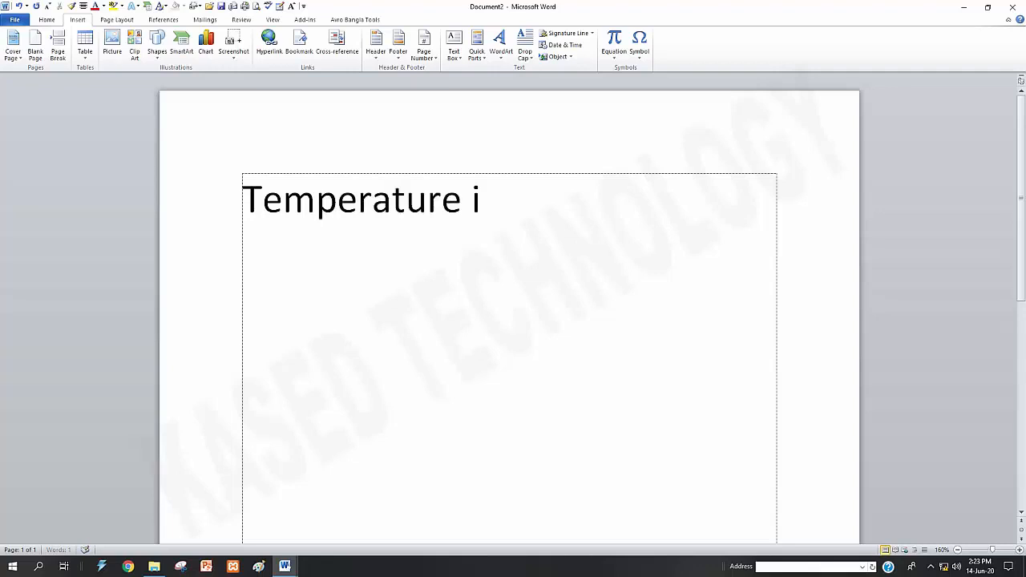
text(s 30)
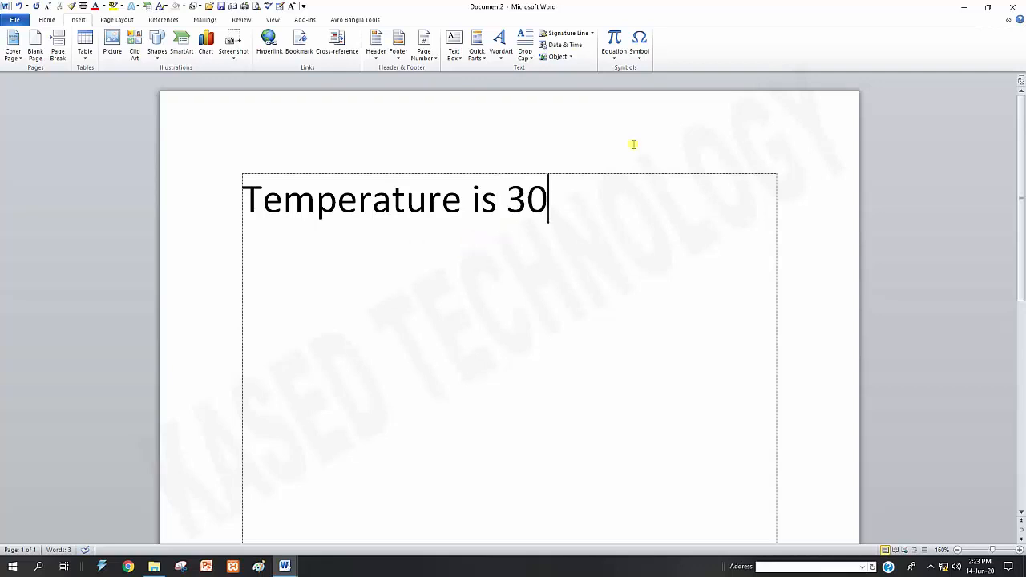
Step: Insert a new equation directly after 30 containing the ℃ symbol from the Basic Math set
click(614, 54)
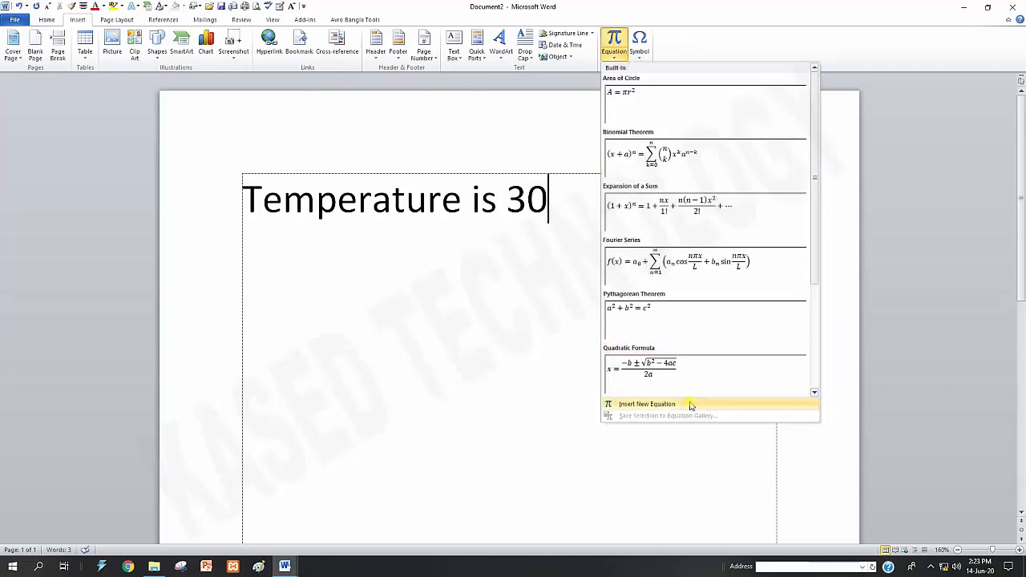
click(663, 409)
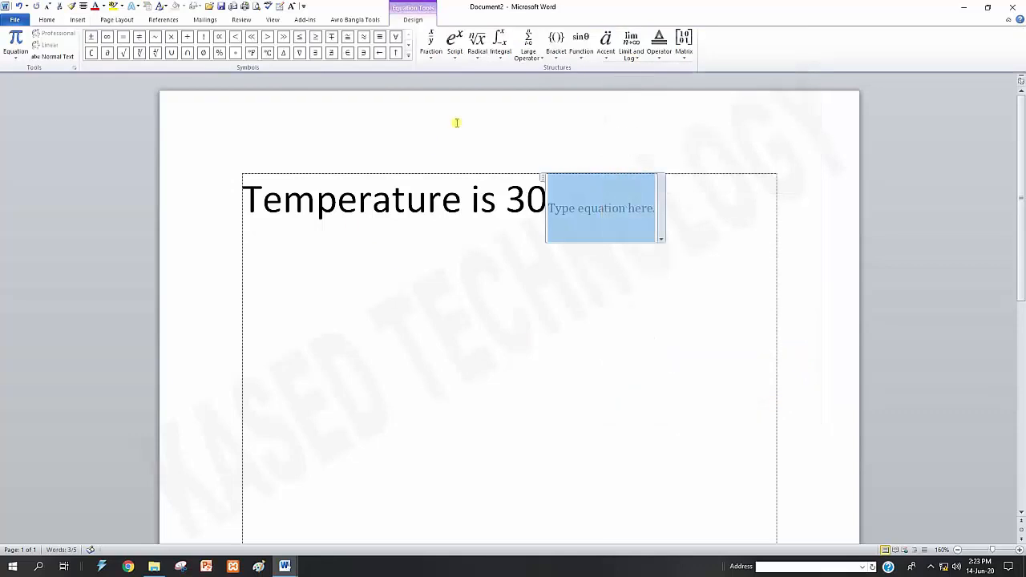
click(410, 58)
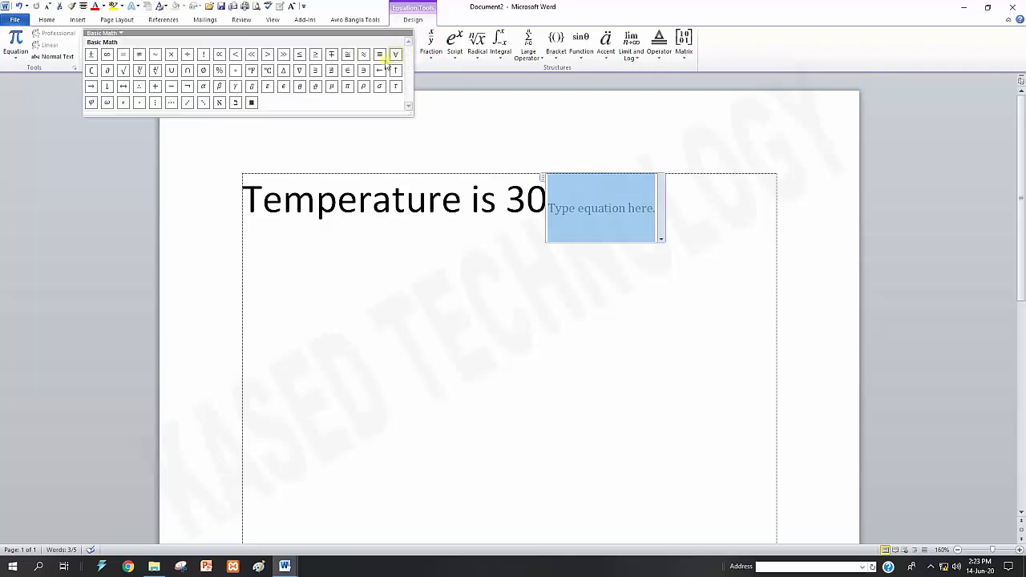
click(268, 72)
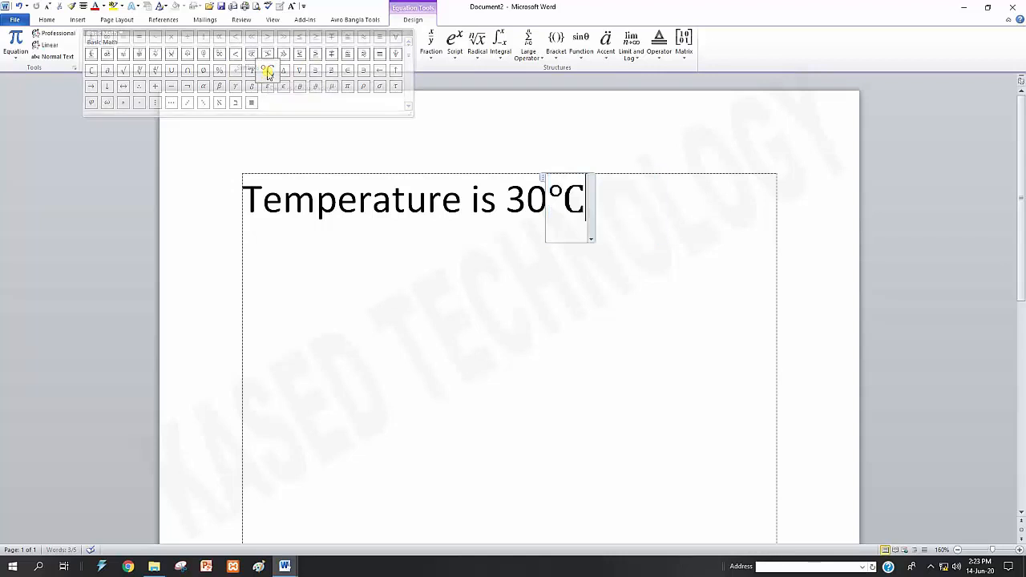
click(691, 220)
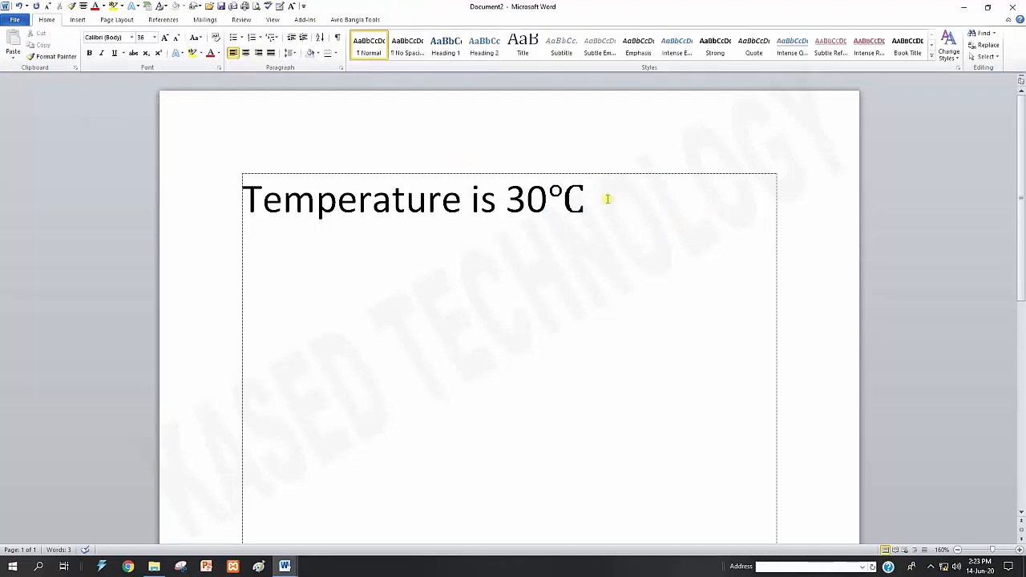
click(77, 19)
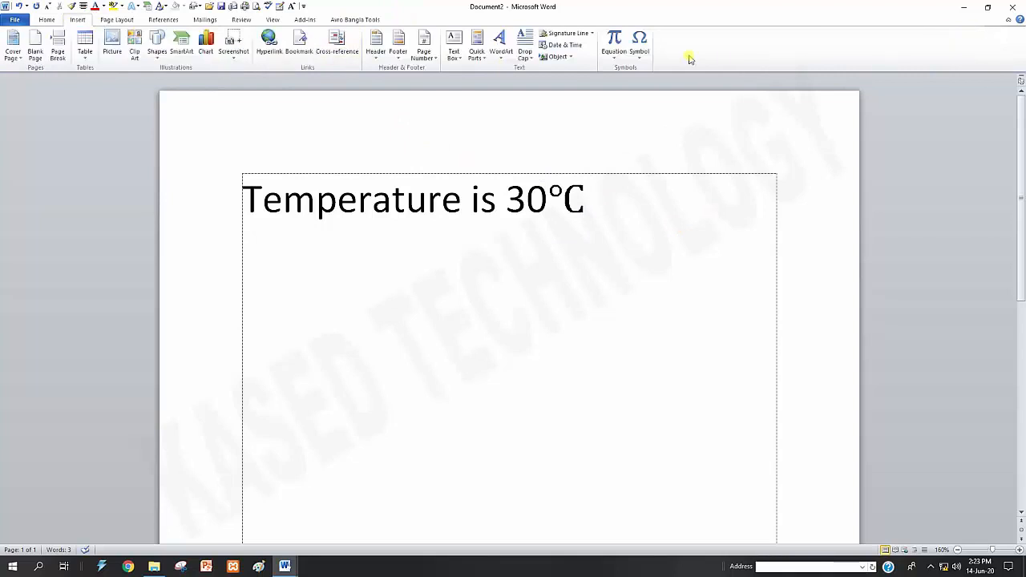
click(627, 57)
click(651, 406)
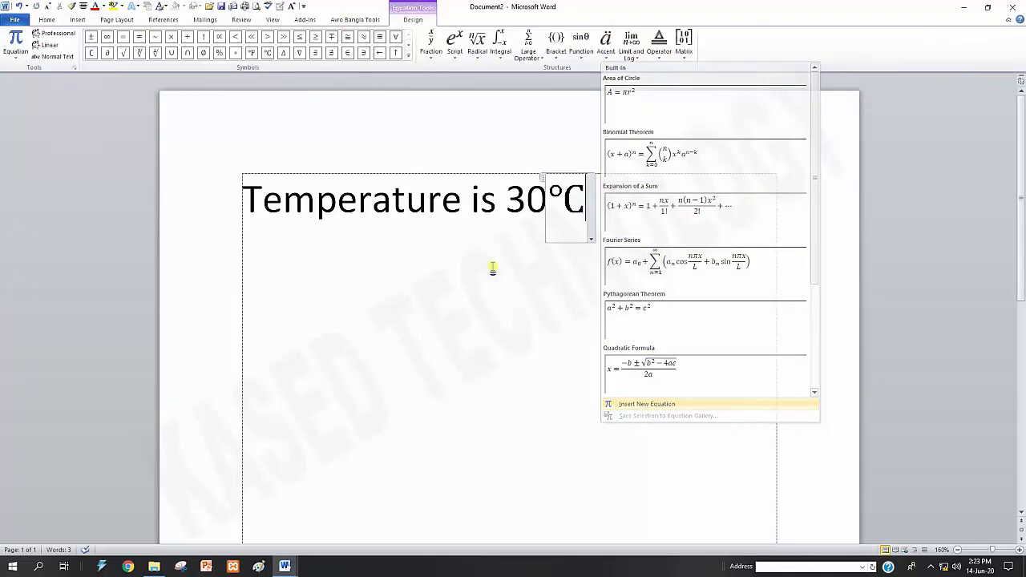
click(408, 58)
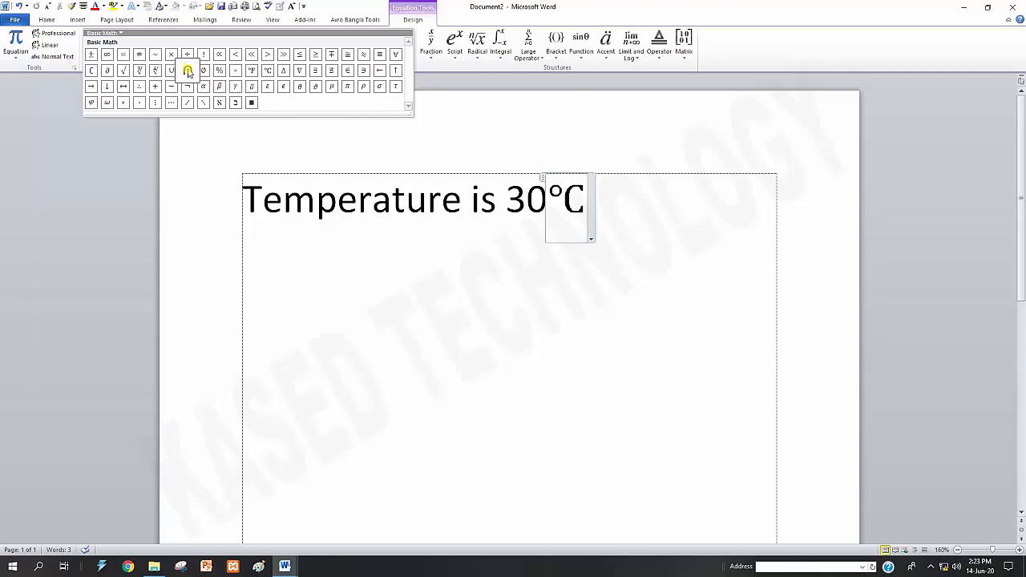
click(449, 71)
click(621, 208)
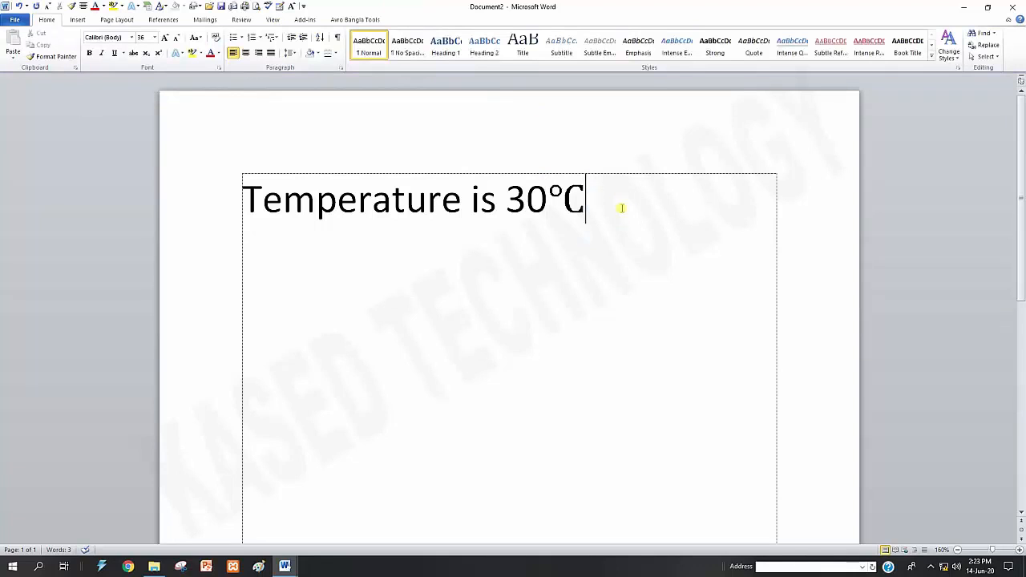
Step: Insert a new equation on the line below the temperature text with an empty matrix of three rows and two columns
key(Return)
click(77, 20)
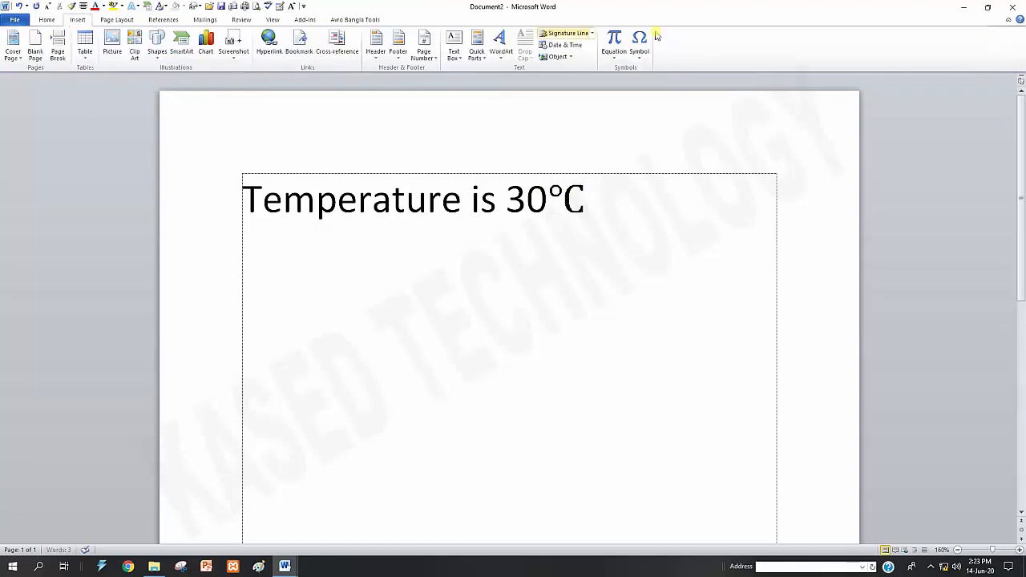
click(609, 60)
click(675, 405)
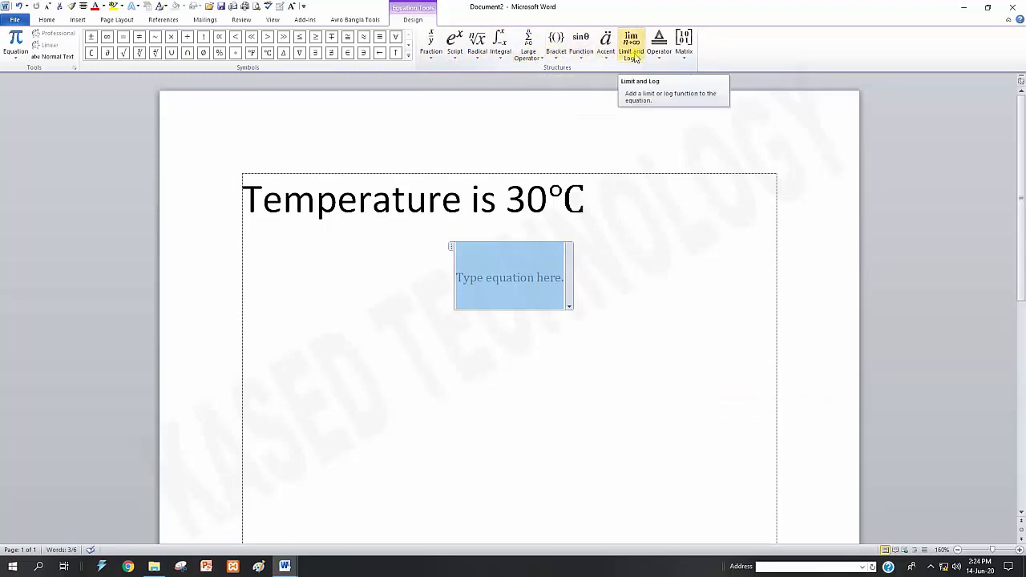
click(681, 56)
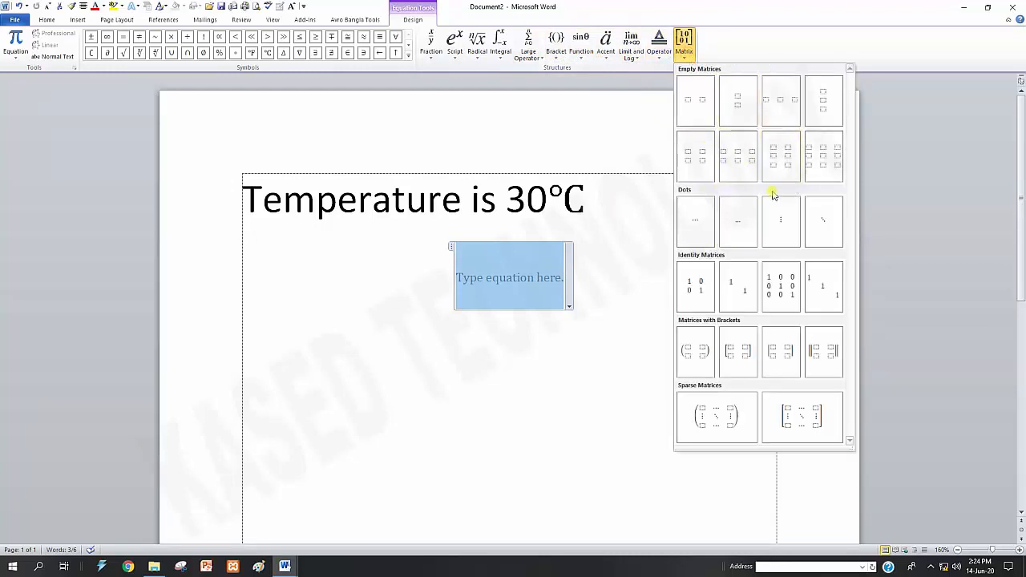
click(789, 157)
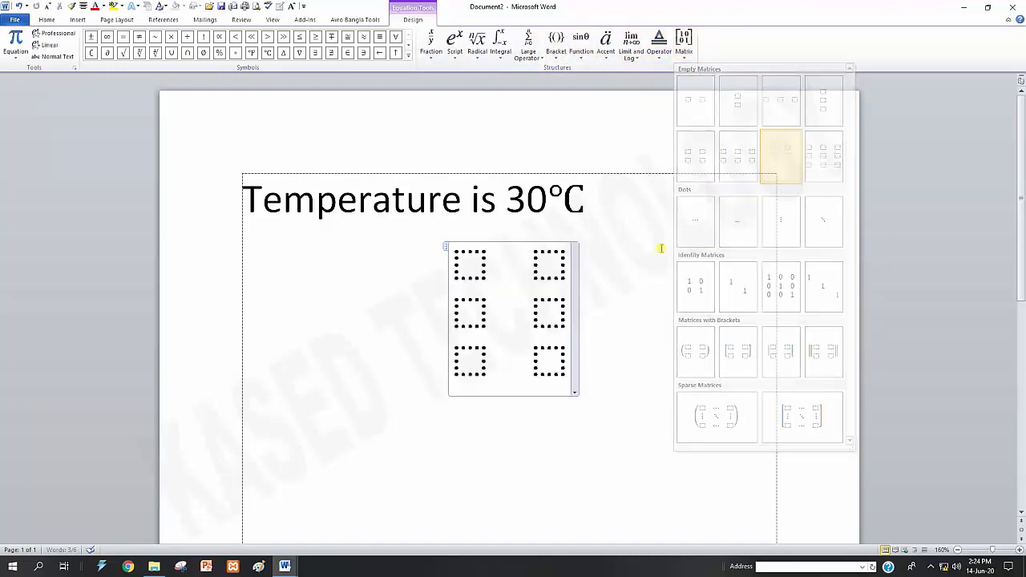
Step: Fill the first matrix row with 5 and 4 and the second row with 2 and 1
click(471, 265)
text(5)
click(548, 264)
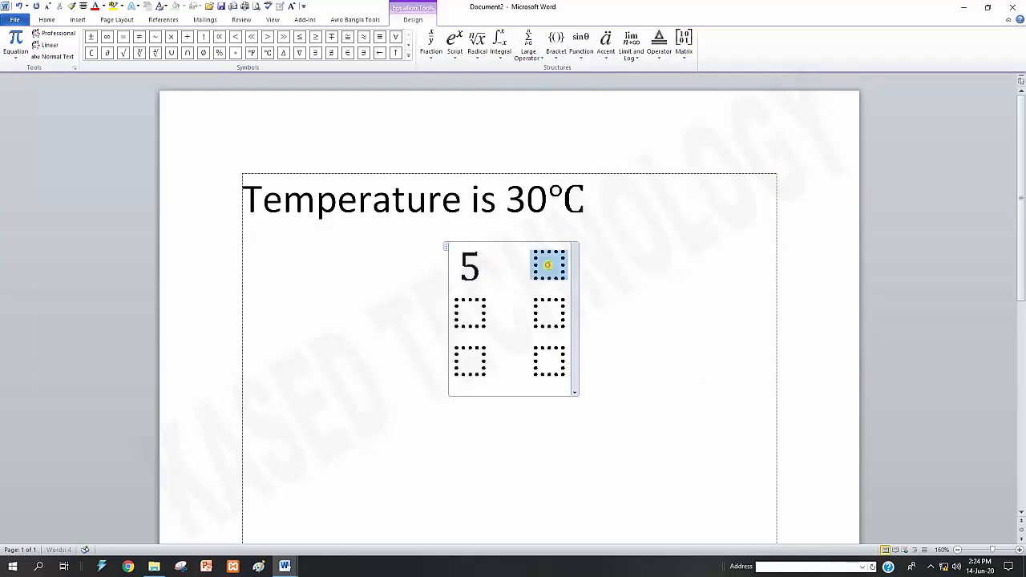
text(4)
click(553, 311)
text(1)
click(473, 311)
text(2)
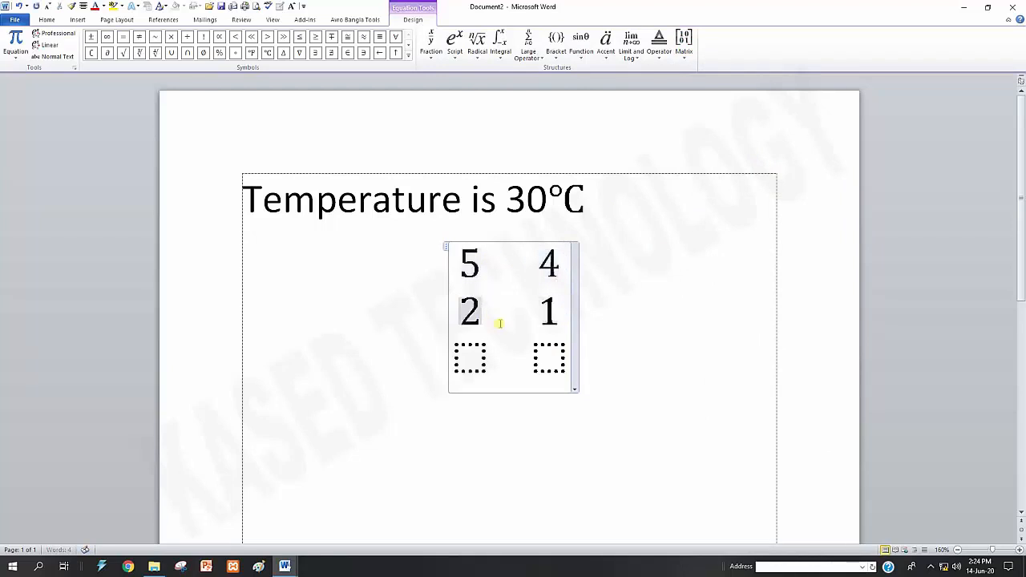
Step: Fill the last matrix row with 0 and 5, and delete the whole matrix equation
click(481, 353)
text(0)
click(542, 354)
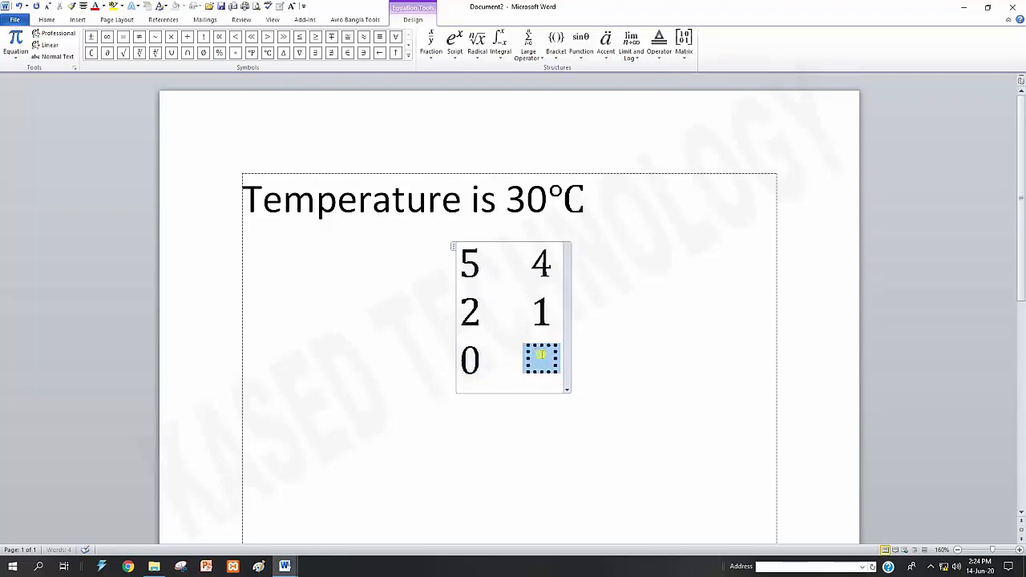
text(5)
click(582, 324)
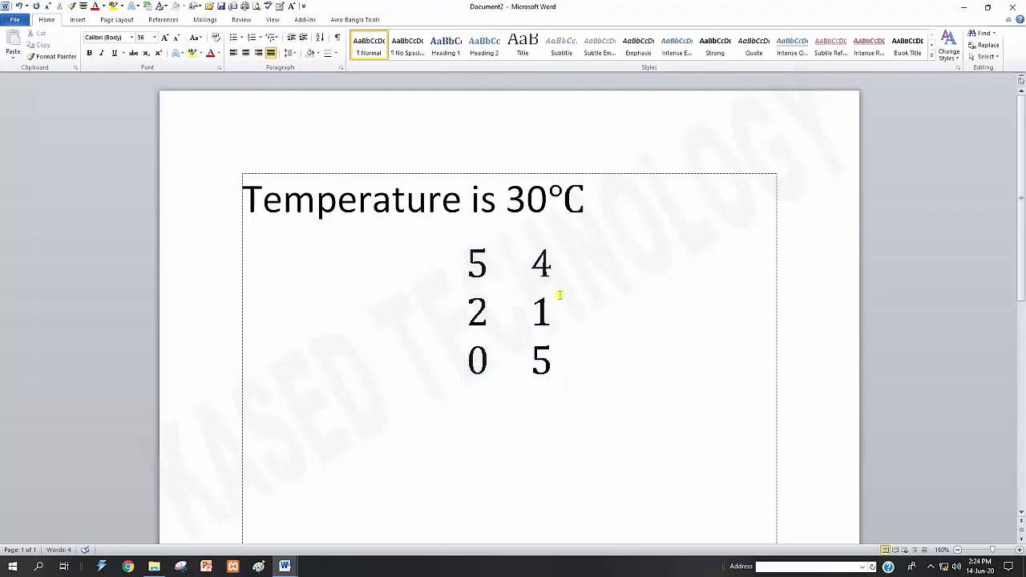
drag(447, 259, 653, 446)
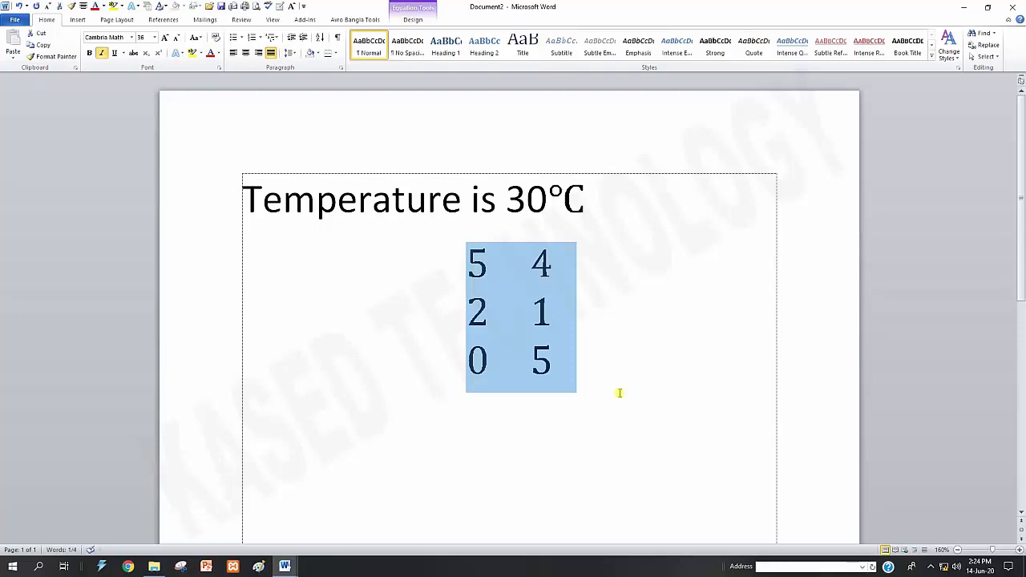
key(Delete)
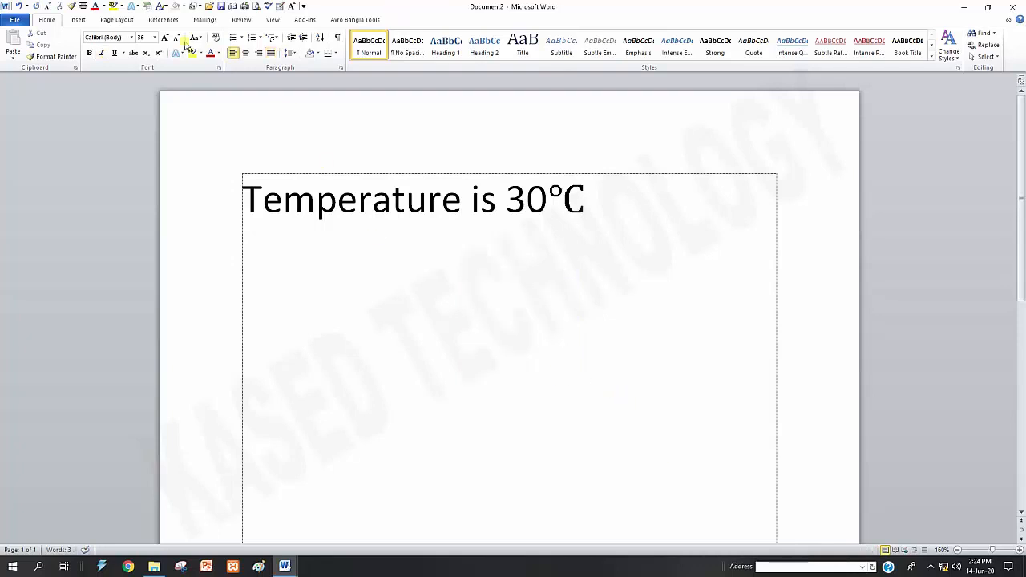
Step: Insert a new equation below the temperature text containing a stacked fraction with 2 over 1
click(77, 20)
click(609, 59)
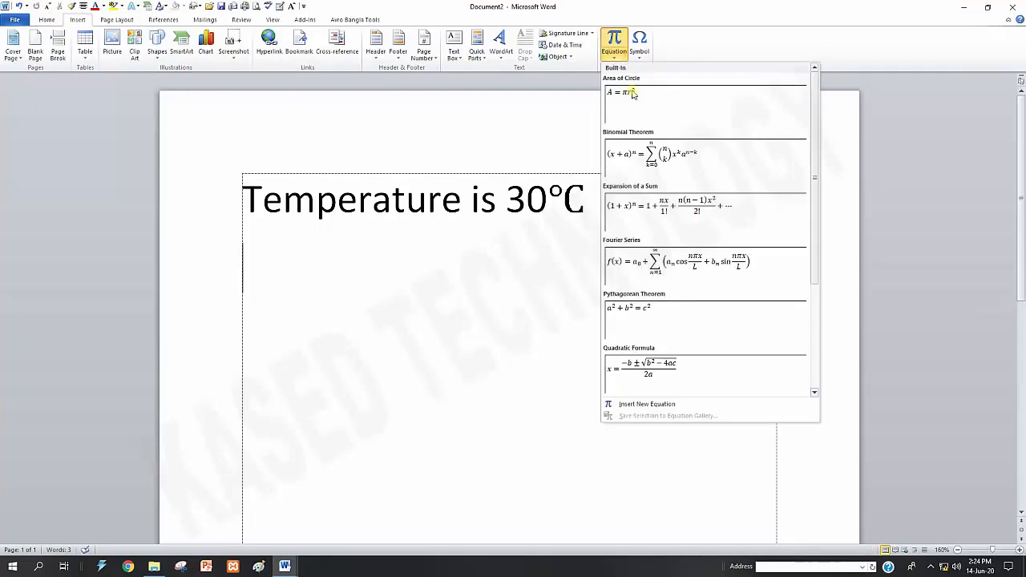
click(651, 404)
click(433, 47)
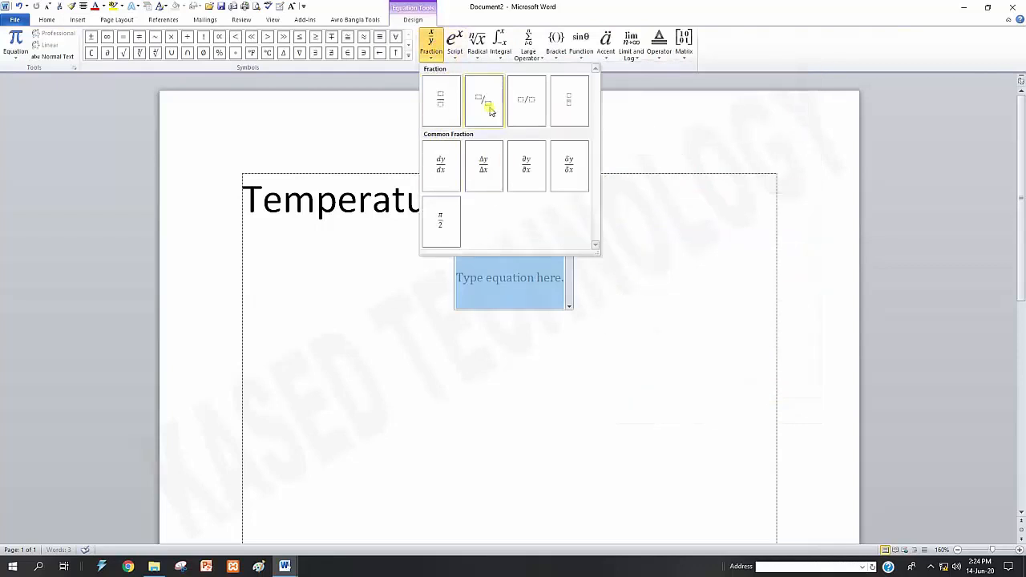
click(440, 101)
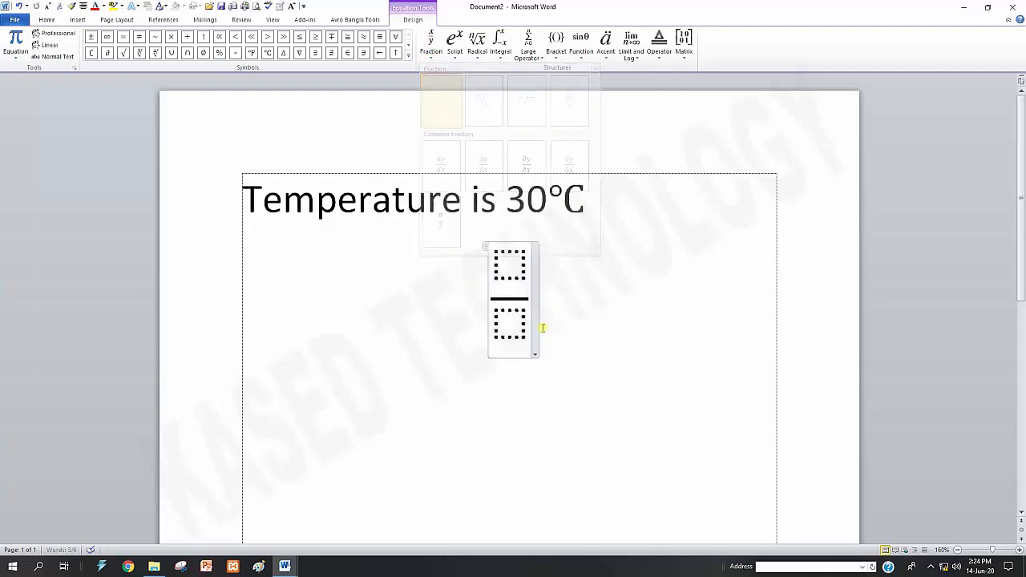
text(2)
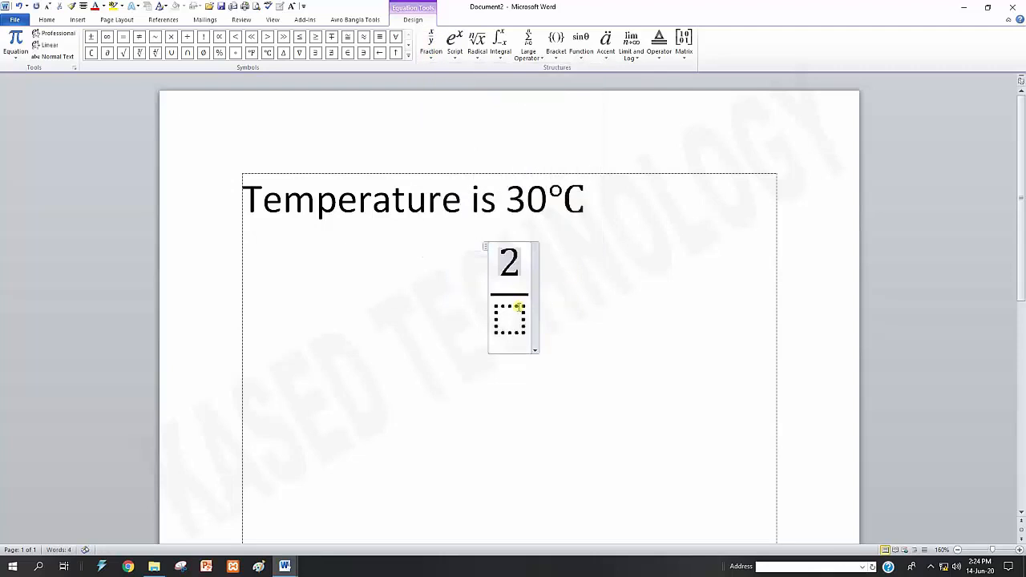
click(518, 317)
text(1)
click(547, 274)
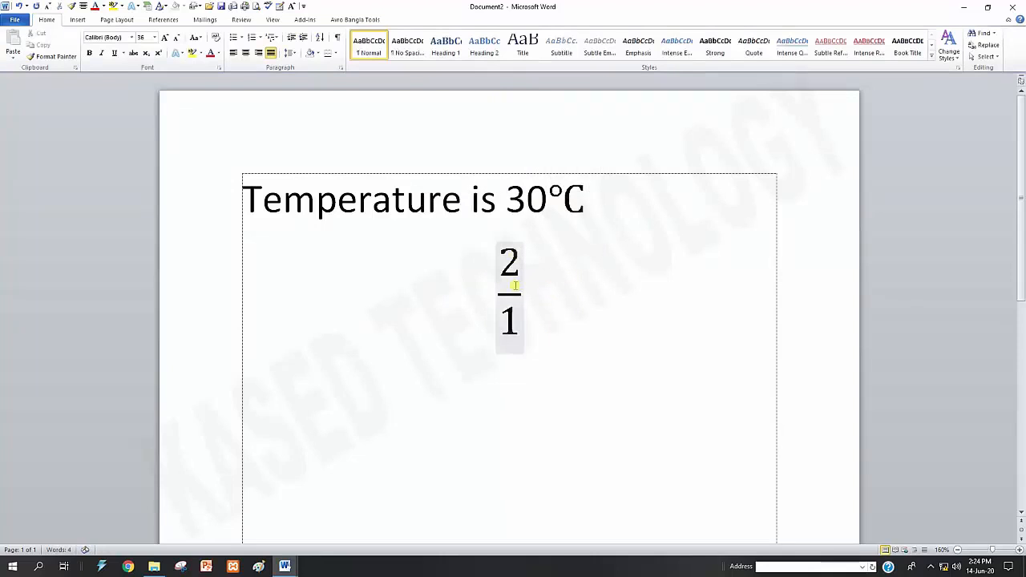
Step: Delete the fraction equation and the temperature line so the page is empty
drag(486, 250, 570, 355)
key(Delete)
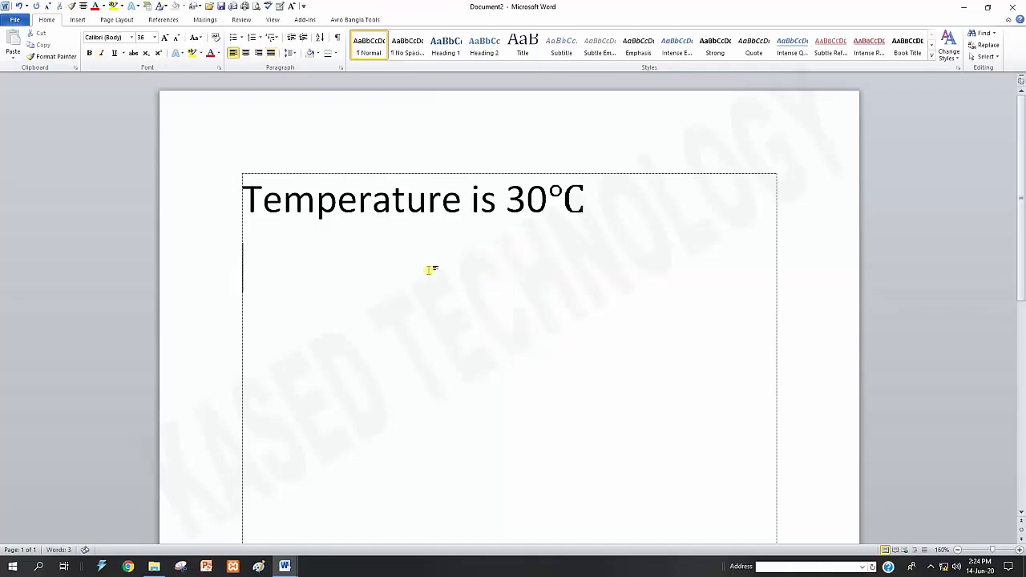
drag(248, 201, 602, 237)
key(Delete)
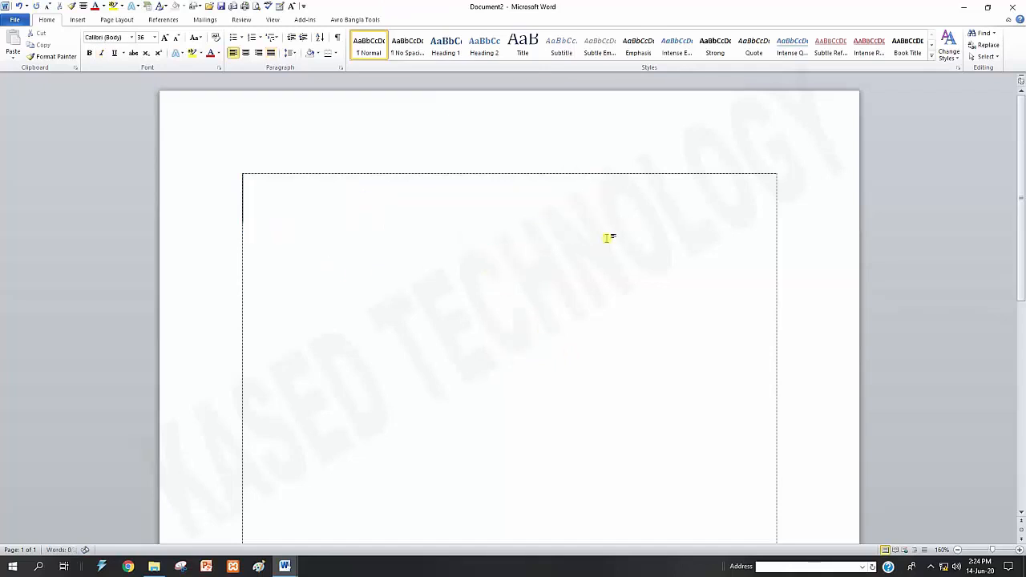
Step: Open the full symbol collection and set its font to Wingdings
click(77, 19)
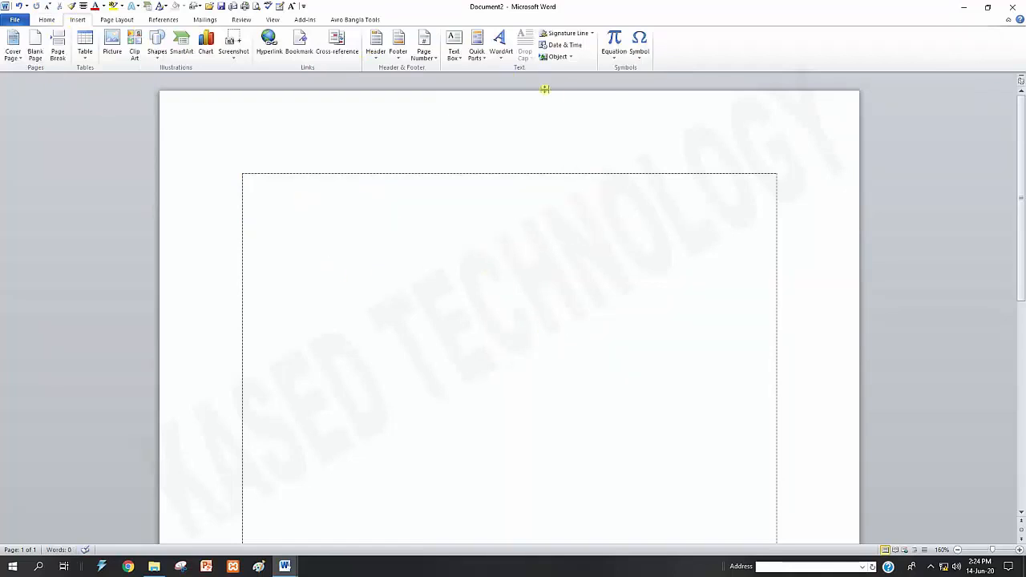
click(644, 54)
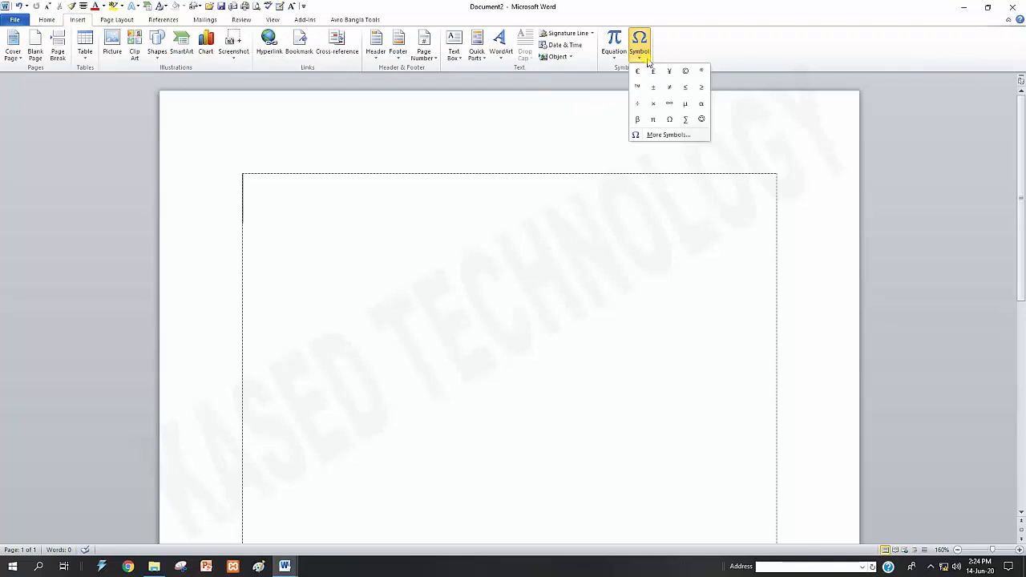
click(656, 136)
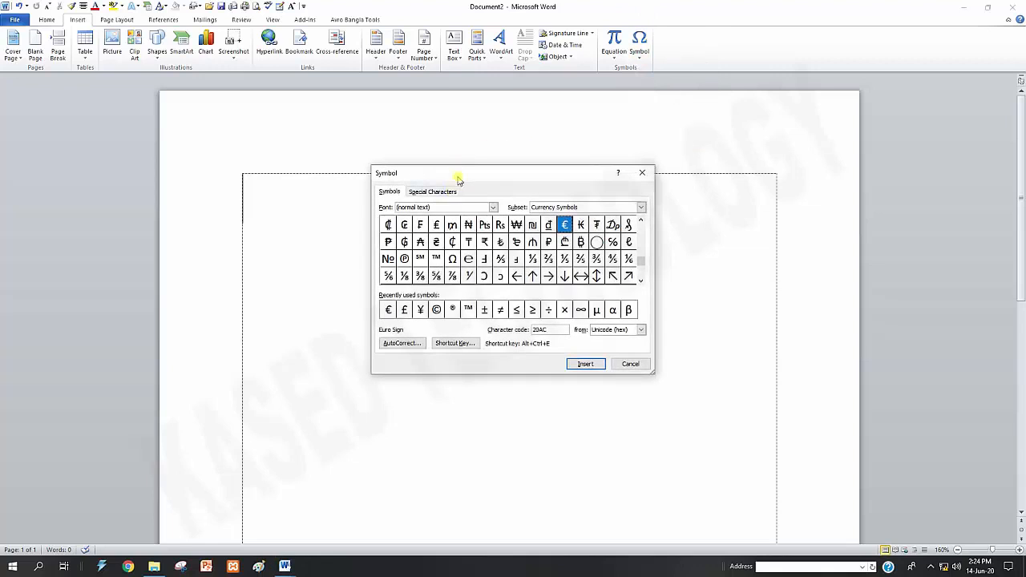
drag(458, 174, 512, 101)
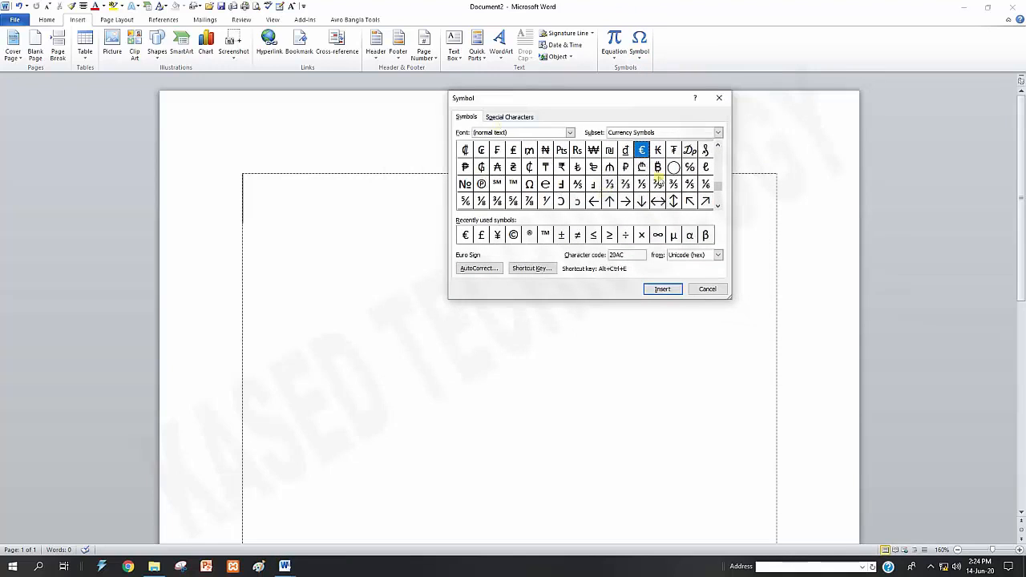
scroll(722, 186, up, 5)
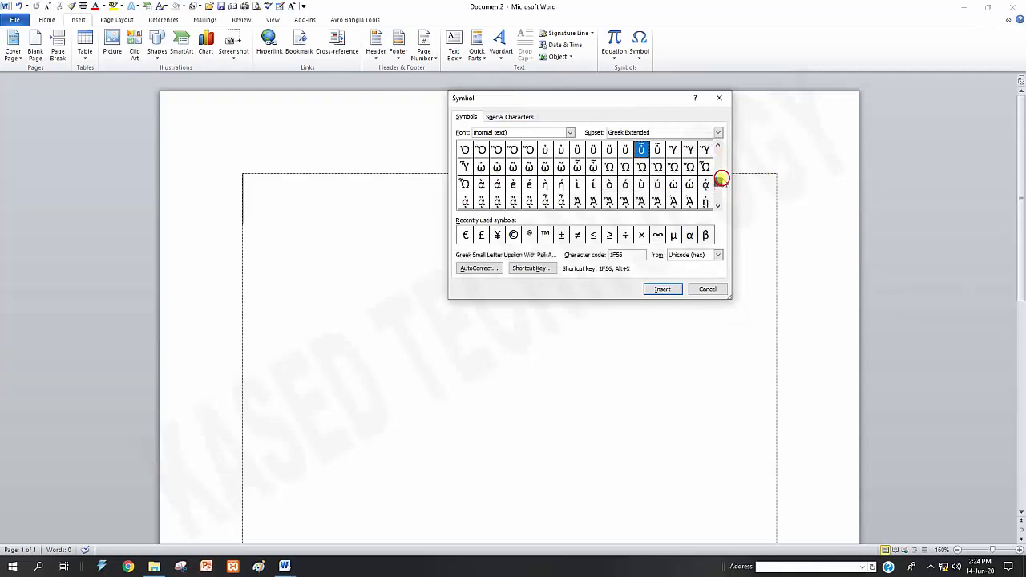
drag(721, 180, 720, 151)
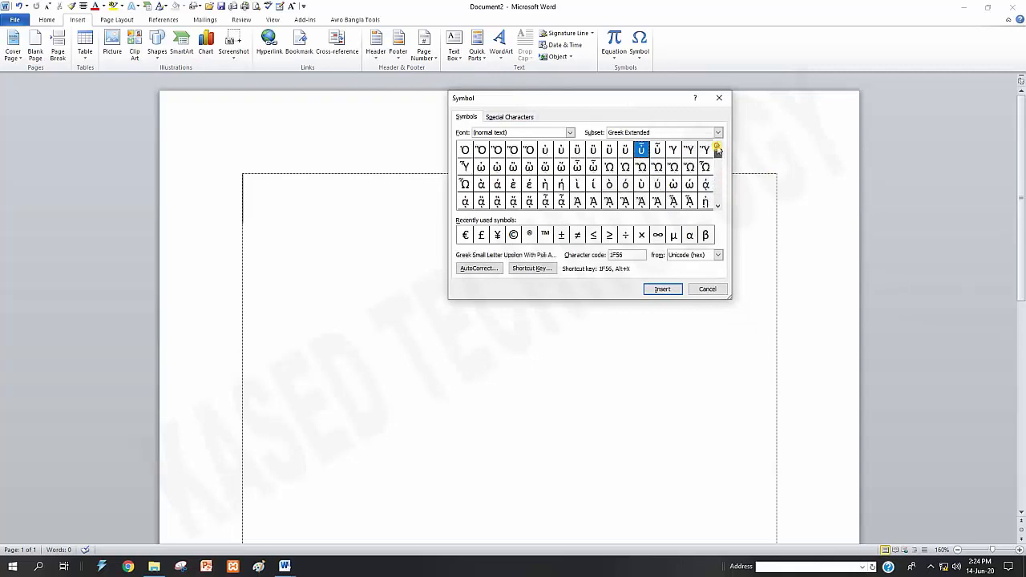
click(570, 133)
scroll(513, 165, down, 4)
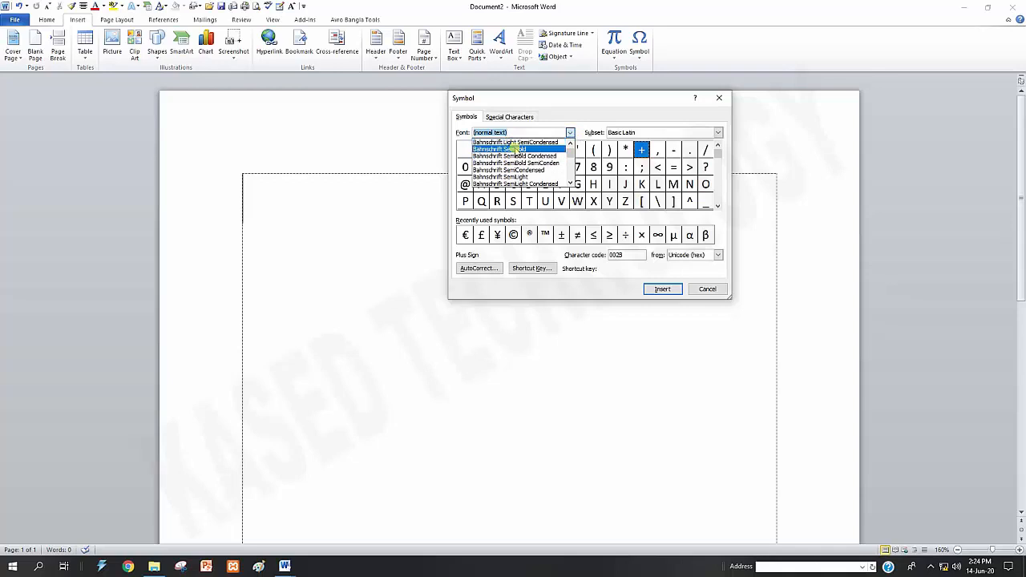
text(win)
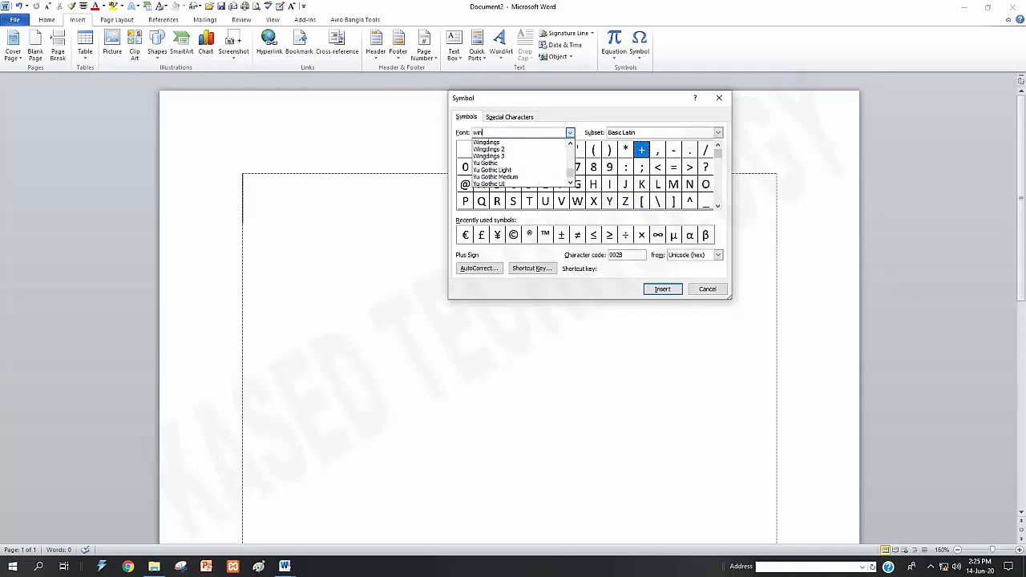
click(501, 143)
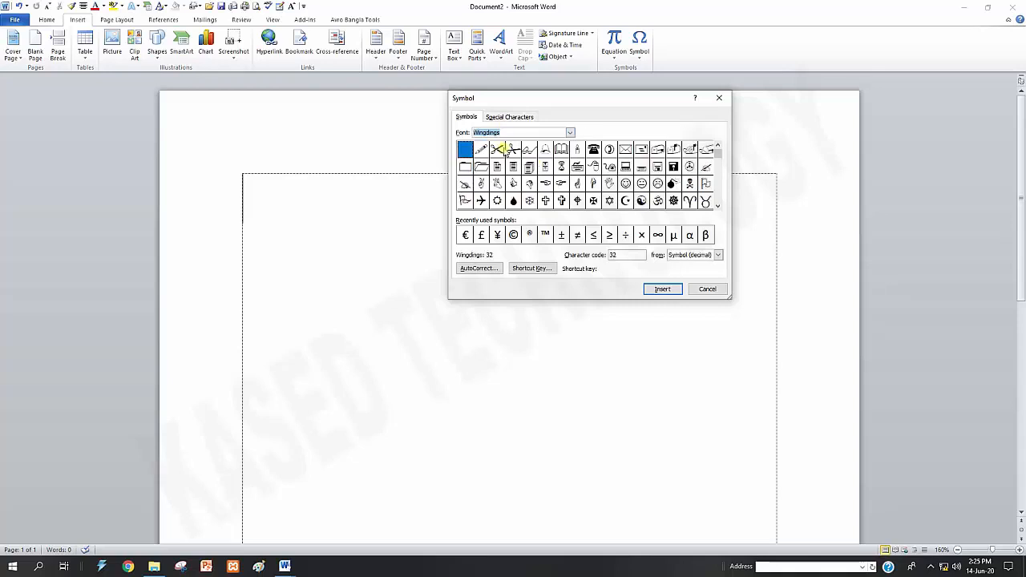
Step: Insert the Wingdings pencil, scissors, eyeglasses and telephone symbols at the start of the document
double_click(481, 149)
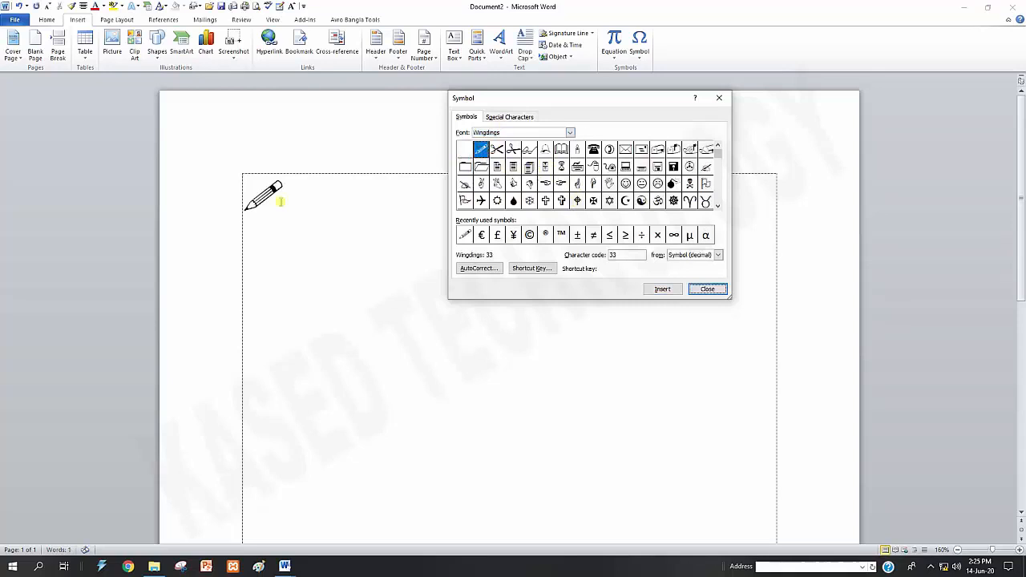
double_click(497, 149)
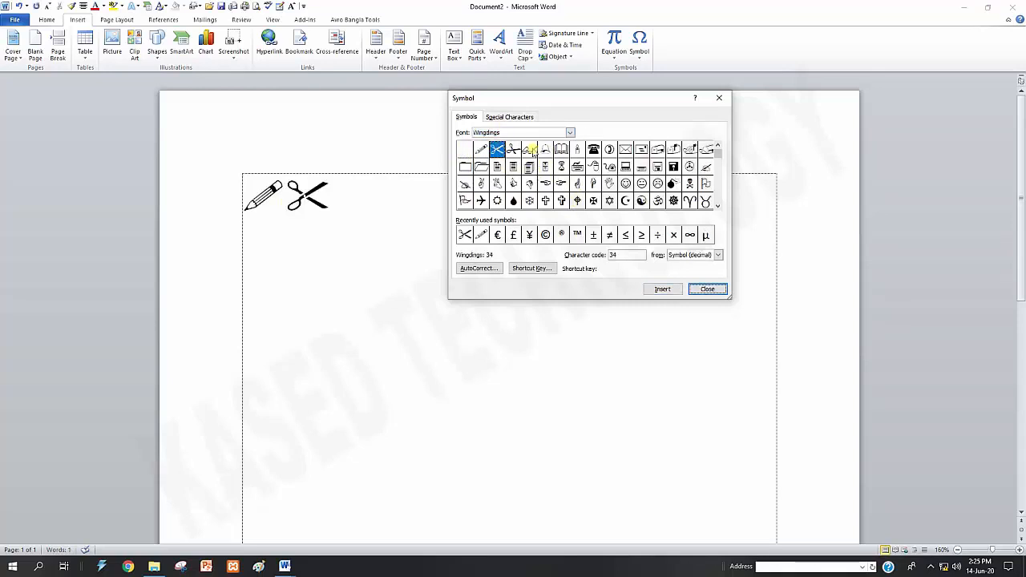
double_click(529, 149)
double_click(593, 149)
Step: Add the candle, open book, telephone and closed envelope symbols after the first telephone, and close the Symbol dialog
click(579, 151)
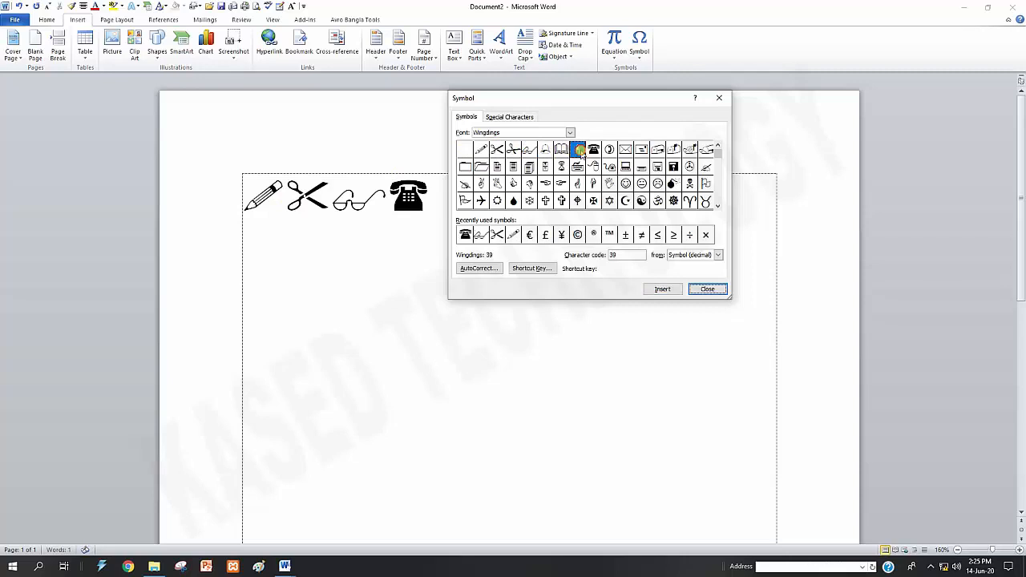
double_click(579, 151)
double_click(561, 149)
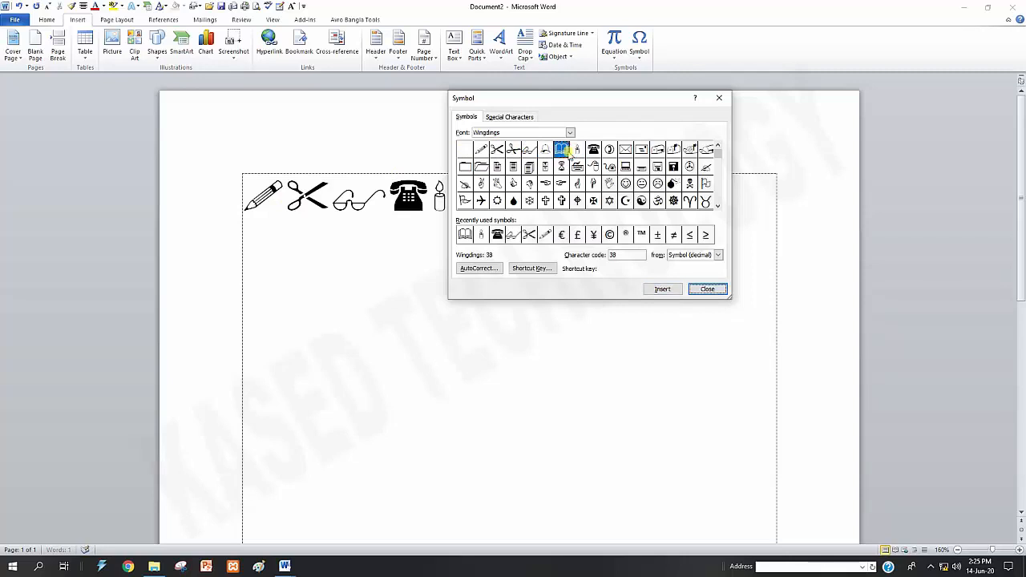
click(611, 153)
double_click(595, 150)
double_click(626, 151)
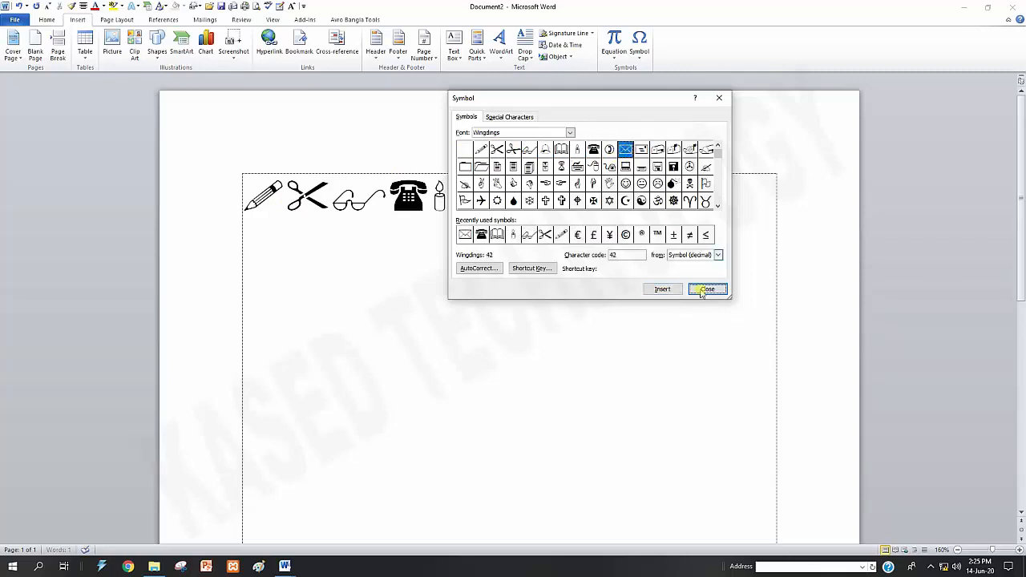
click(704, 290)
Step: Enlarge the whole row of inserted symbols to font size 100
triple_click(499, 231)
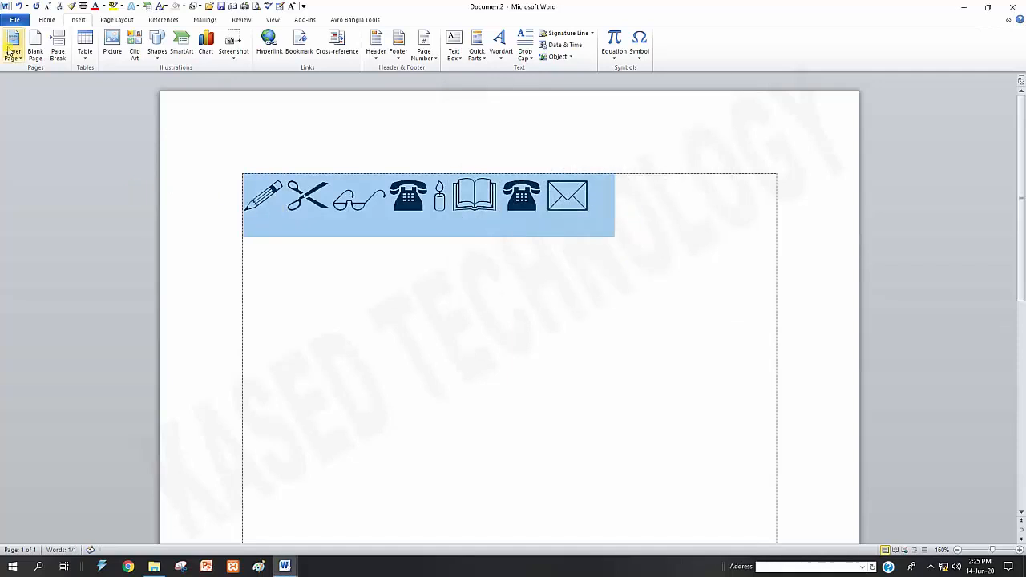
click(46, 19)
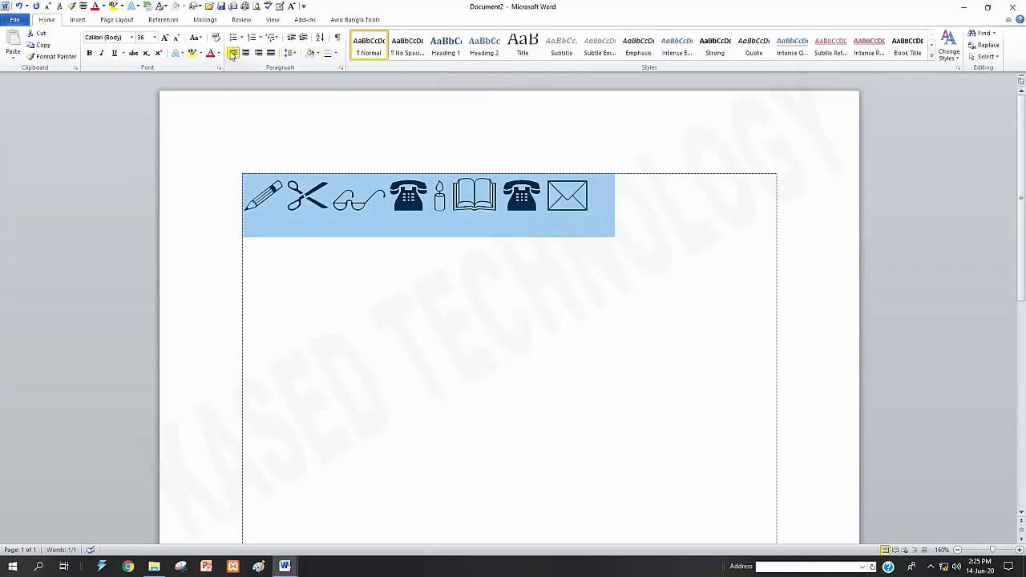
click(165, 38)
click(165, 38)
click(165, 37)
click(165, 37)
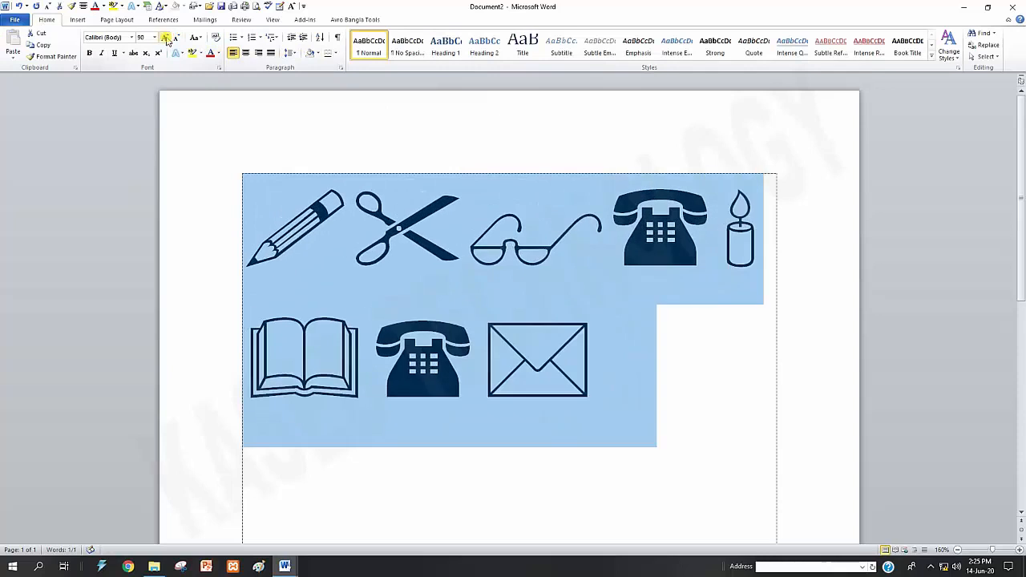
click(165, 37)
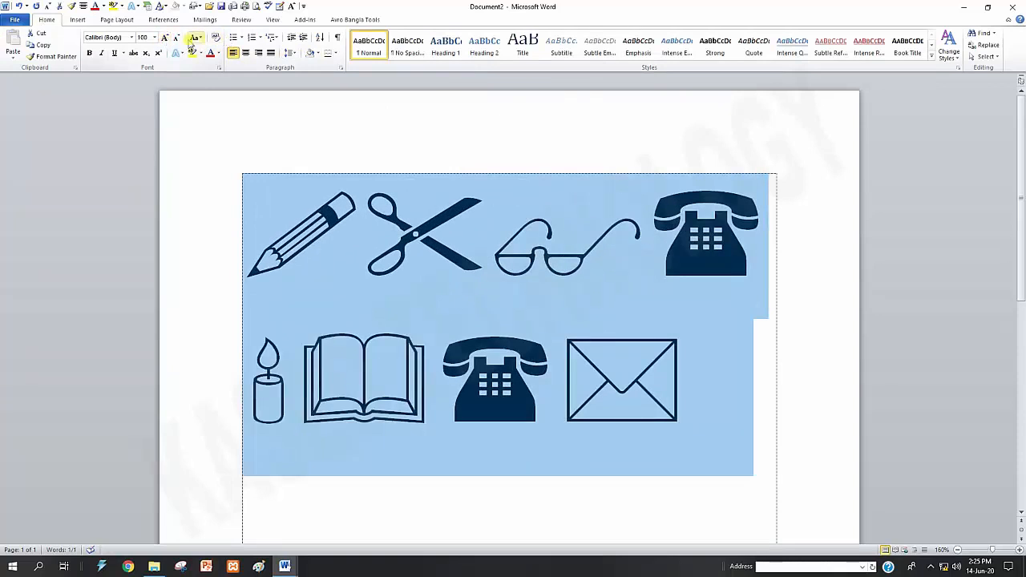
Step: Color all the inserted symbols with the standard green font color
click(218, 53)
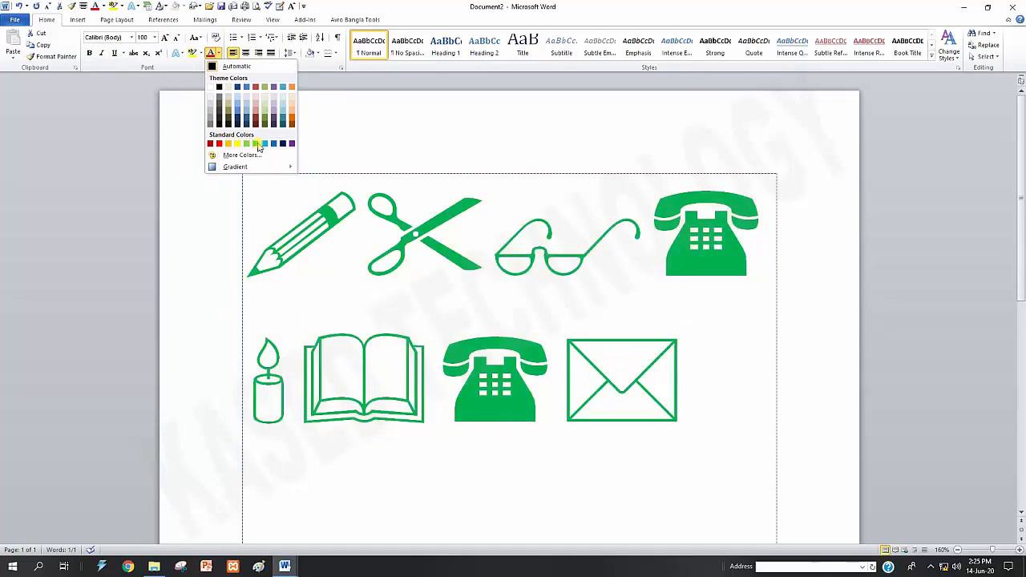
click(255, 143)
click(791, 364)
Step: Delete all the green symbols from the page
drag(791, 364, 237, 256)
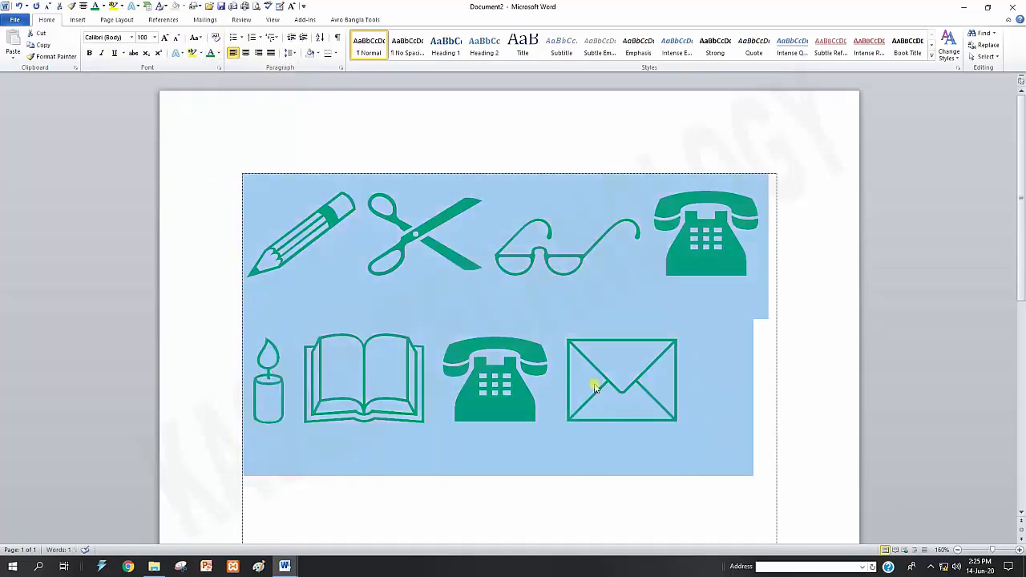
click(591, 353)
drag(263, 186, 774, 424)
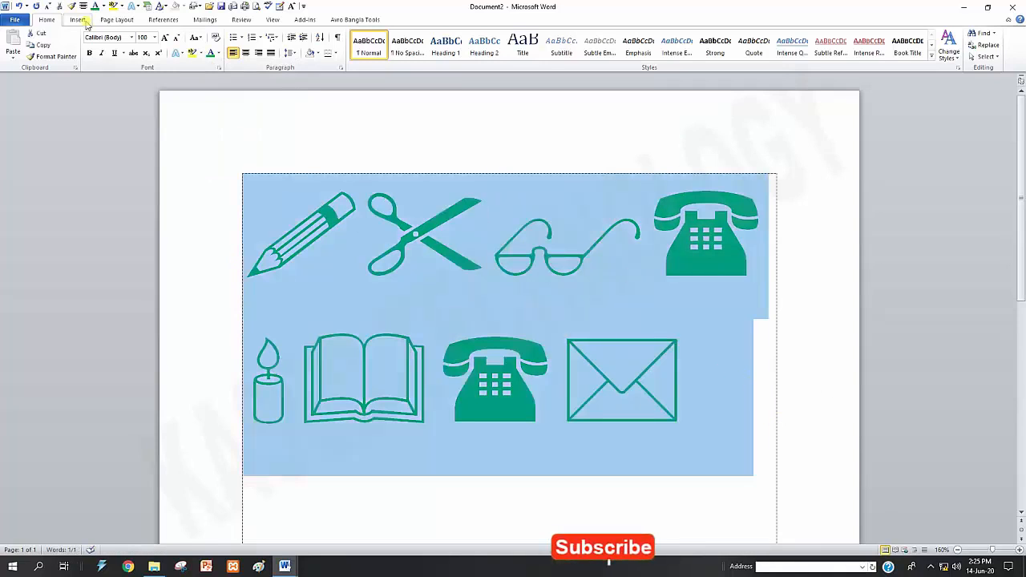
key(Delete)
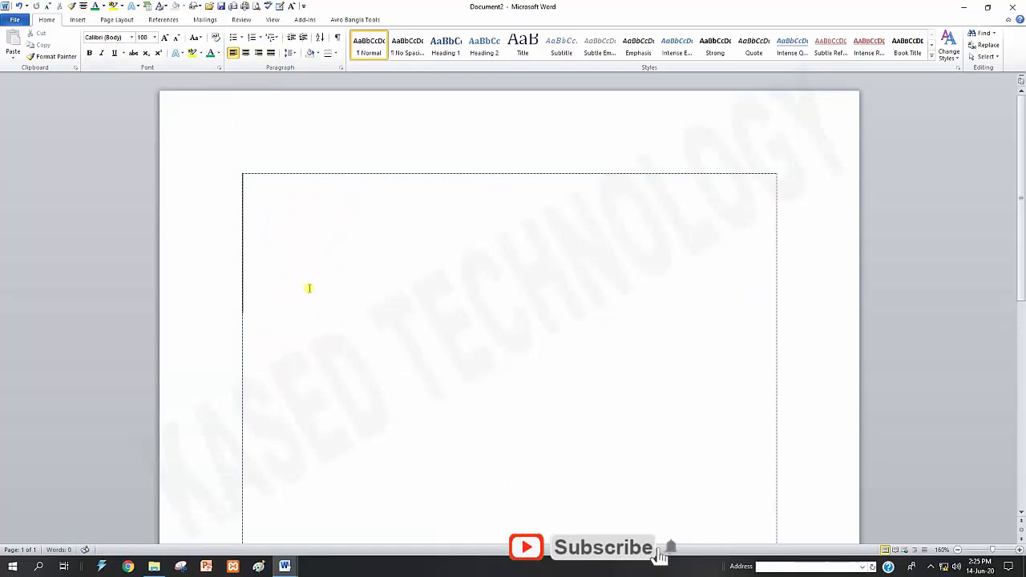
Step: Shrink the font size at the insertion point on the empty page by several increments
click(177, 38)
click(178, 39)
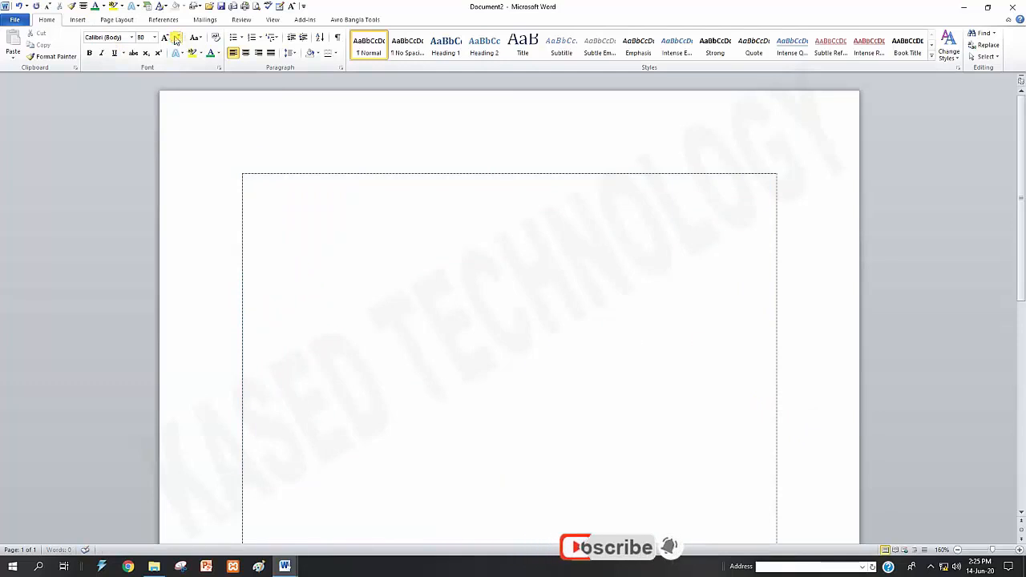
click(177, 38)
click(178, 39)
click(177, 38)
click(177, 39)
Step: Review the Page Setup commands listed in the Class-16.docx table, from Margins to Line Number, and return to the blank Document2
click(78, 21)
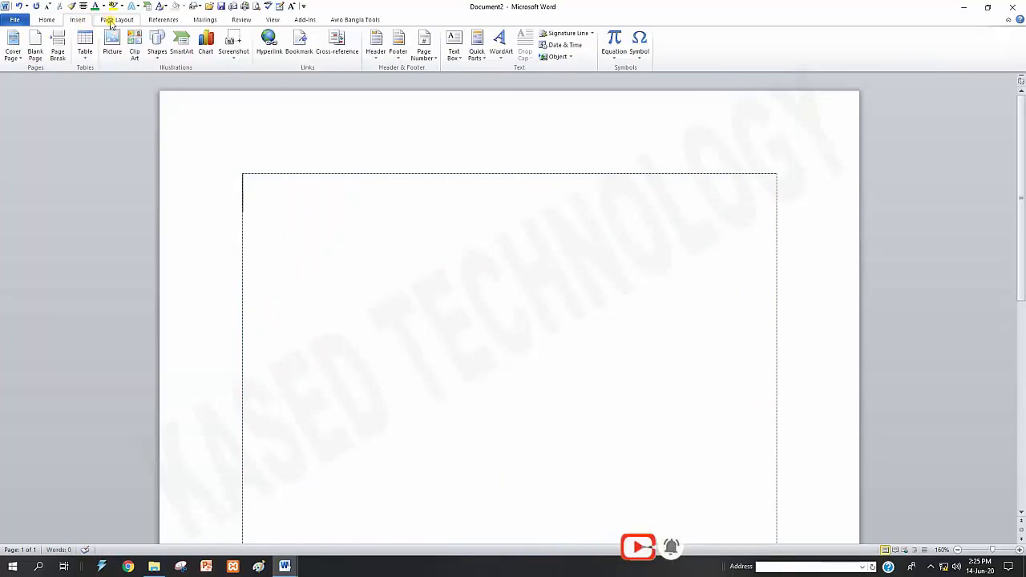
click(116, 19)
click(78, 19)
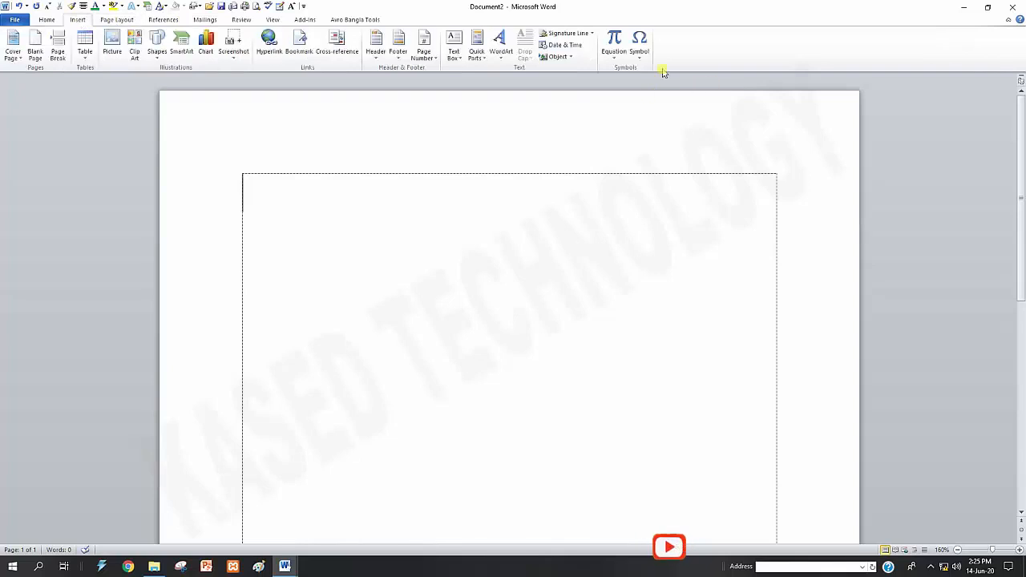
click(121, 24)
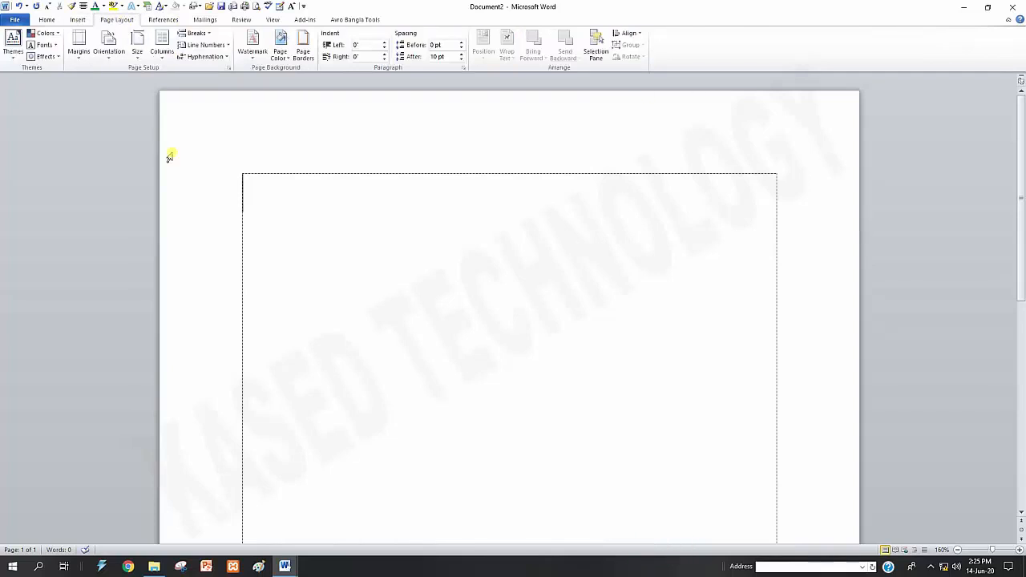
click(285, 566)
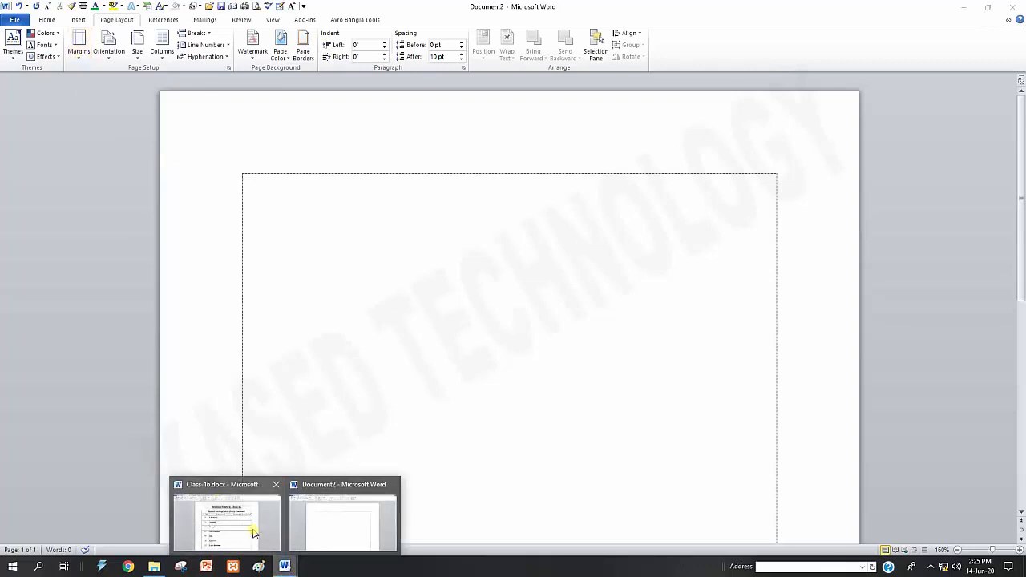
click(253, 533)
scroll(465, 350, down, 3)
drag(344, 224, 488, 408)
click(285, 567)
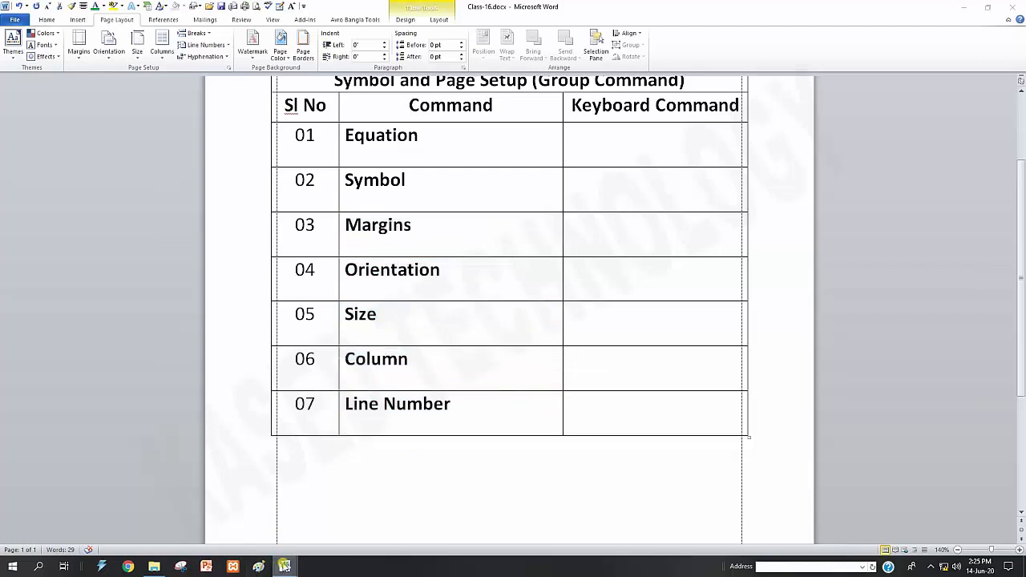
click(335, 521)
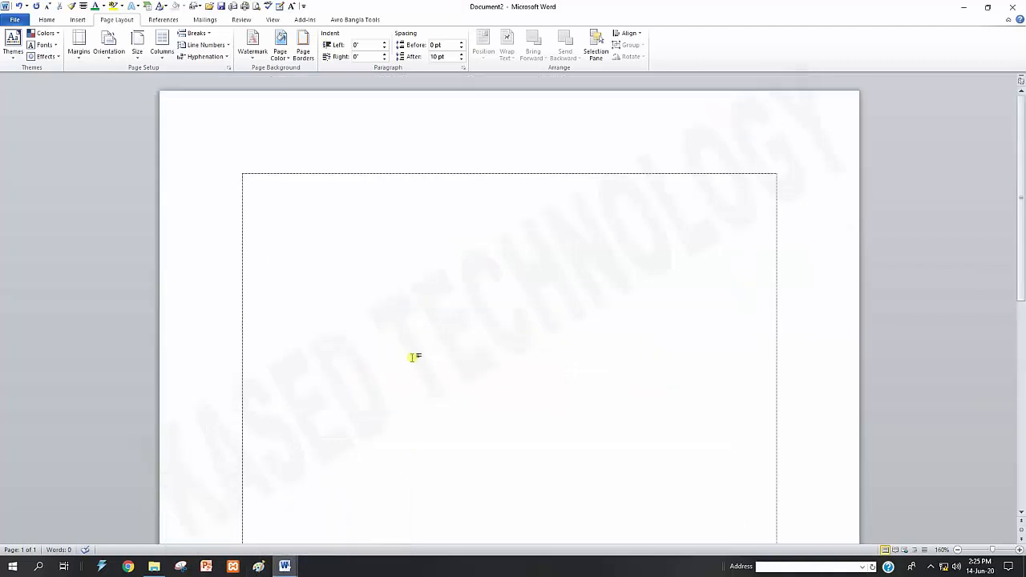
Step: Apply the Narrow margin preset, 0.5" on all sides, to the blank page
scroll(417, 359, down, 10)
scroll(380, 339, up, 6)
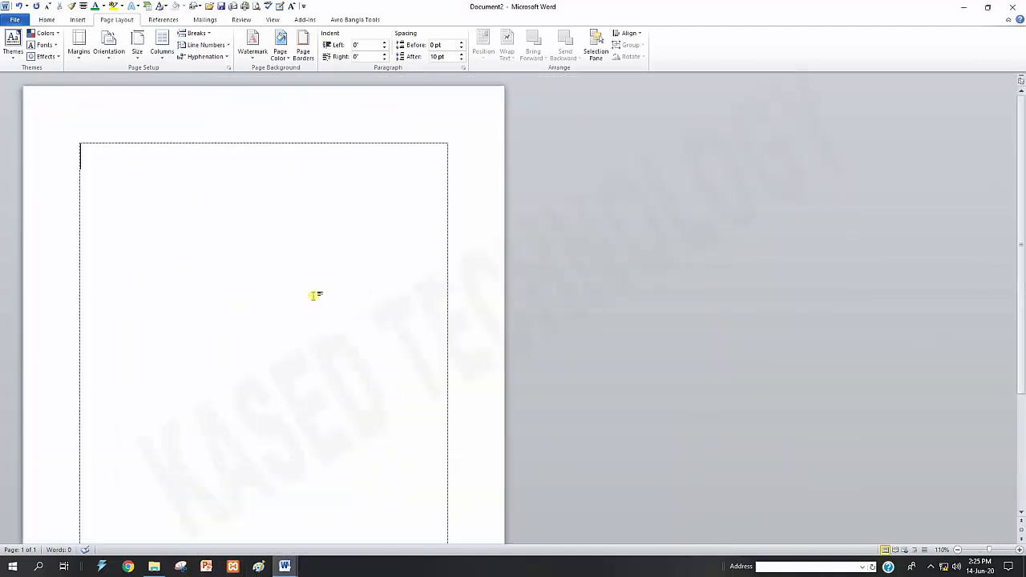
scroll(419, 239, up, 5)
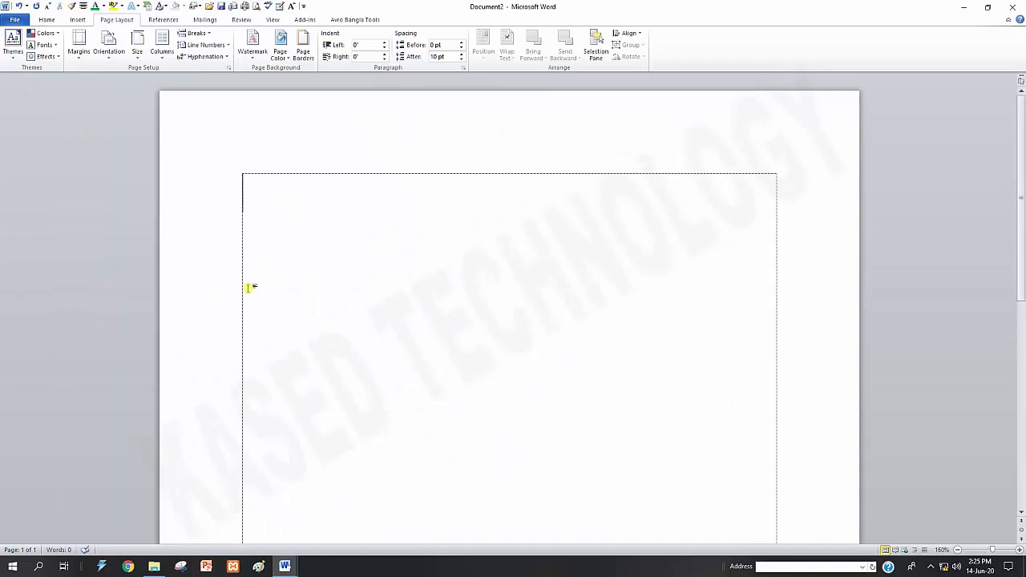
scroll(746, 239, down, 5)
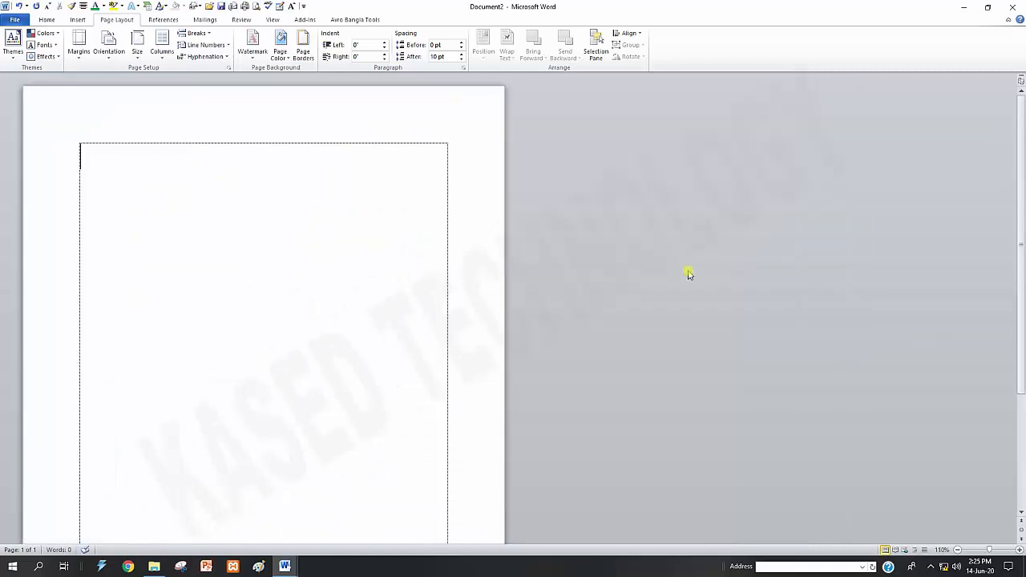
scroll(427, 251, down, 4)
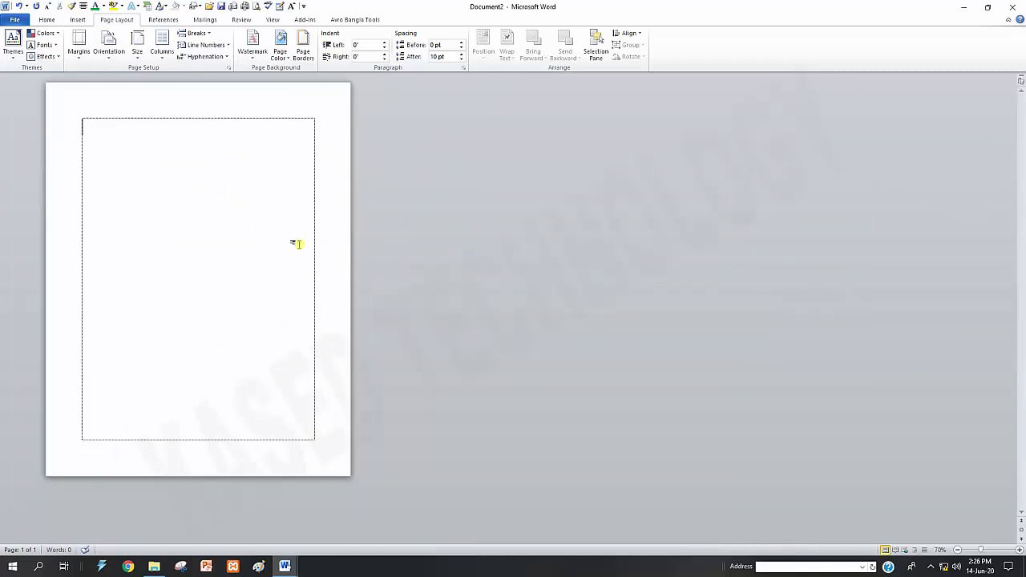
scroll(296, 244, down, 2)
scroll(298, 244, up, 3)
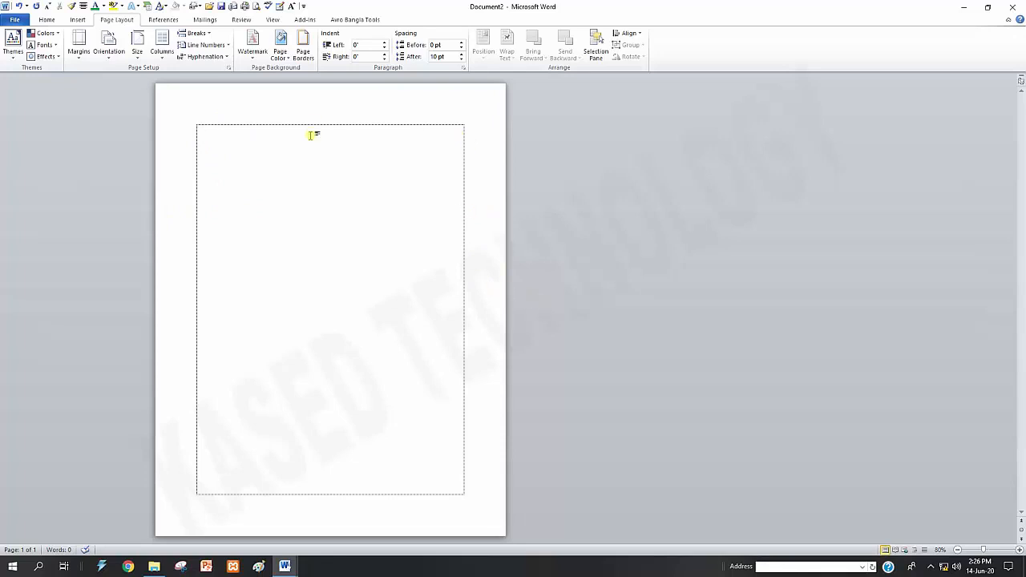
click(74, 56)
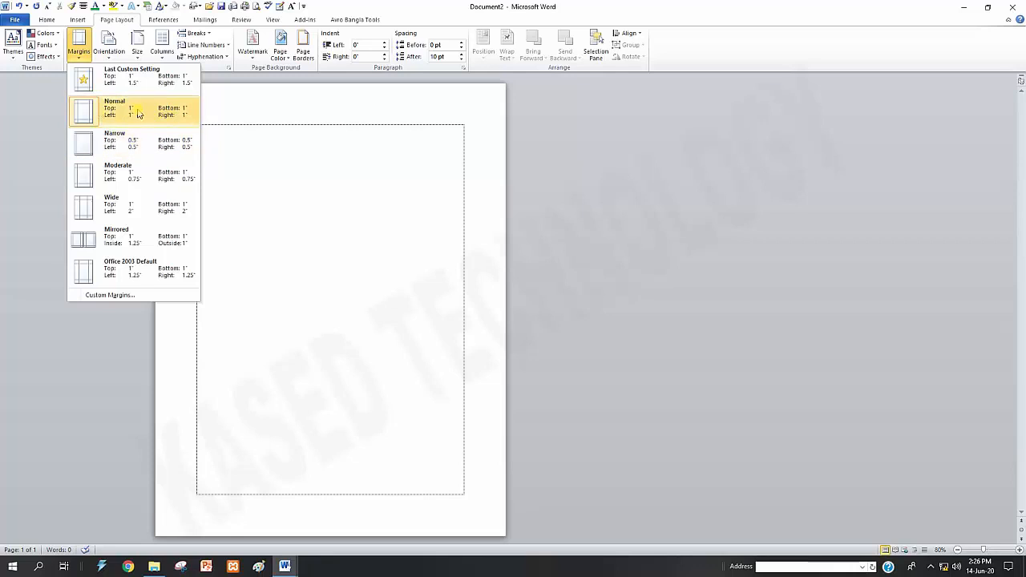
click(169, 148)
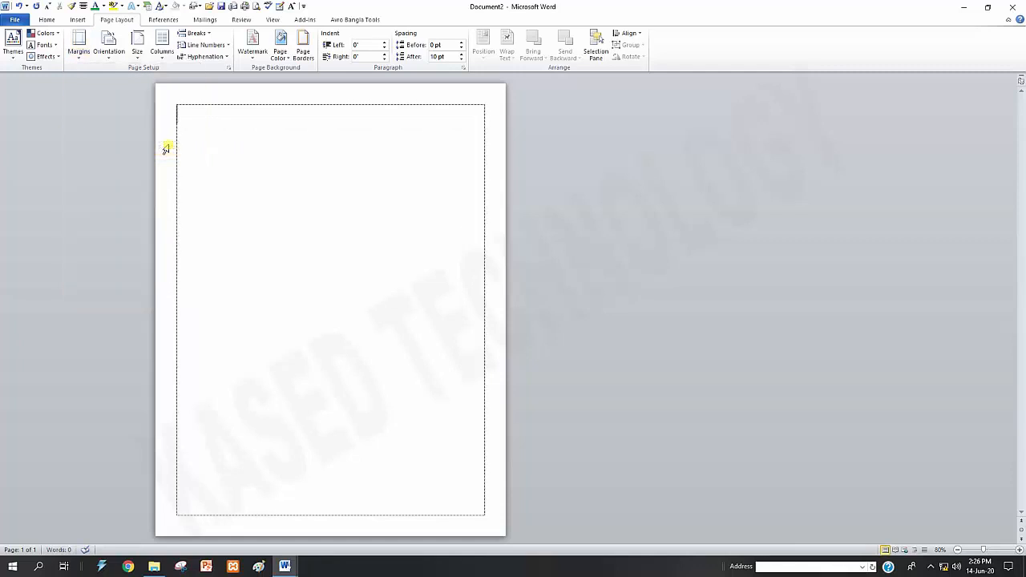
Step: Apply the Moderate and Wide margin presets in turn, and set the page back to Normal 1" margins
click(115, 50)
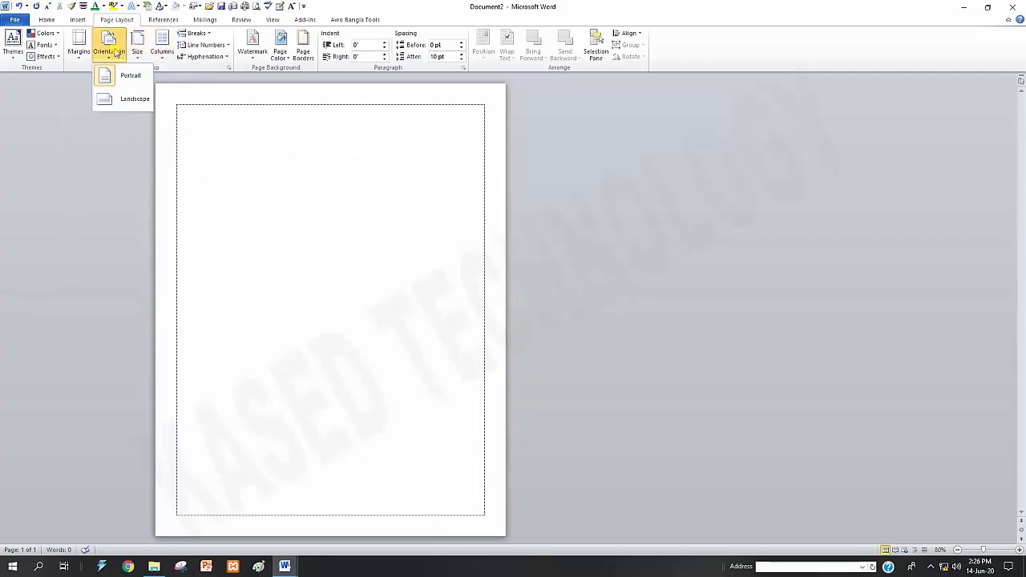
click(79, 44)
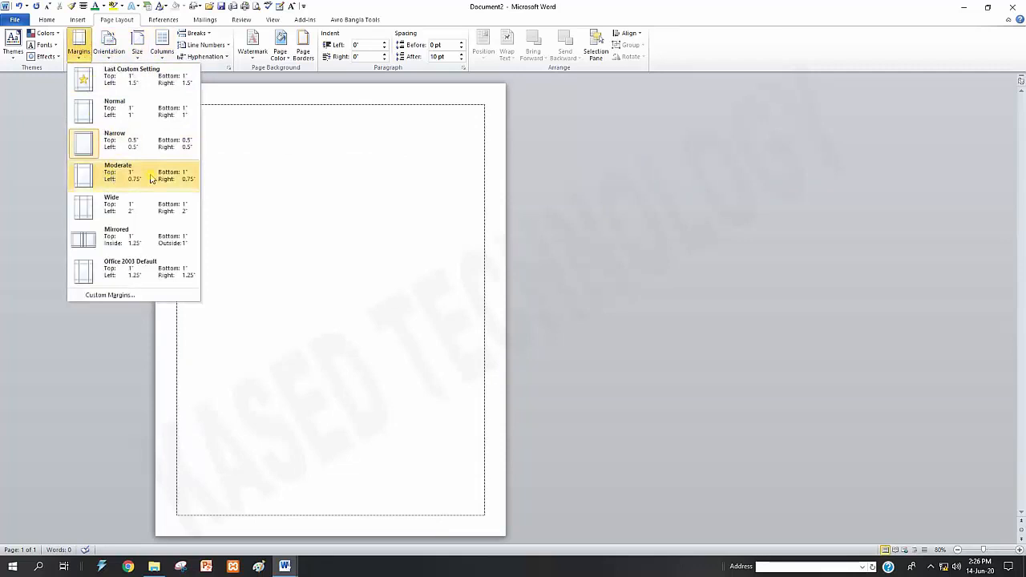
click(151, 178)
click(78, 44)
click(112, 206)
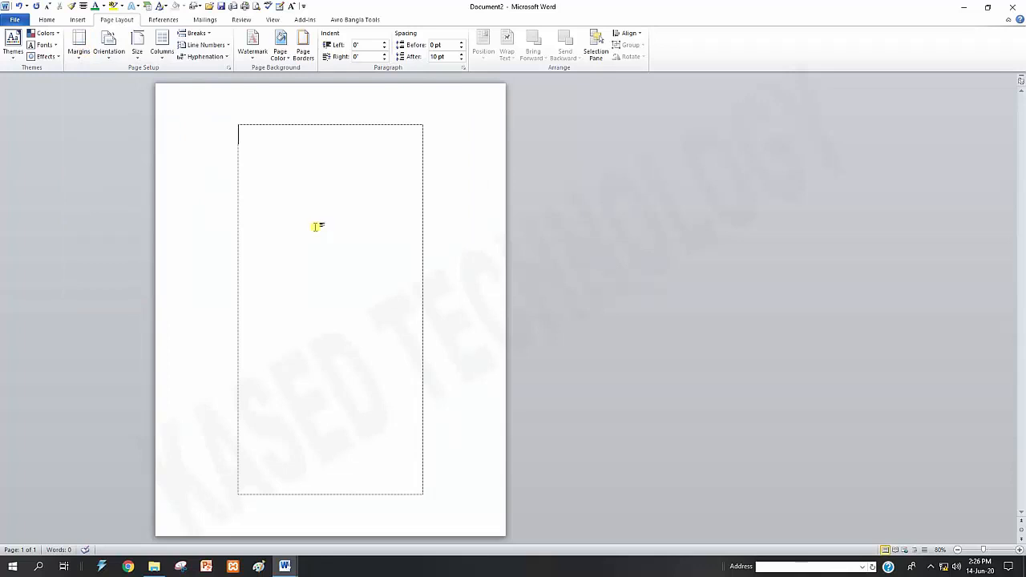
click(79, 46)
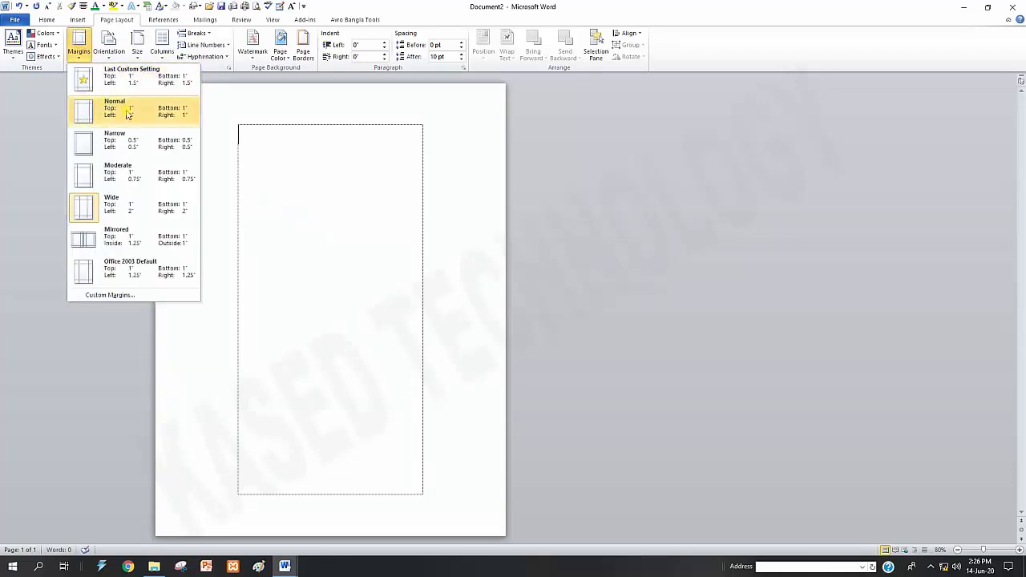
click(143, 113)
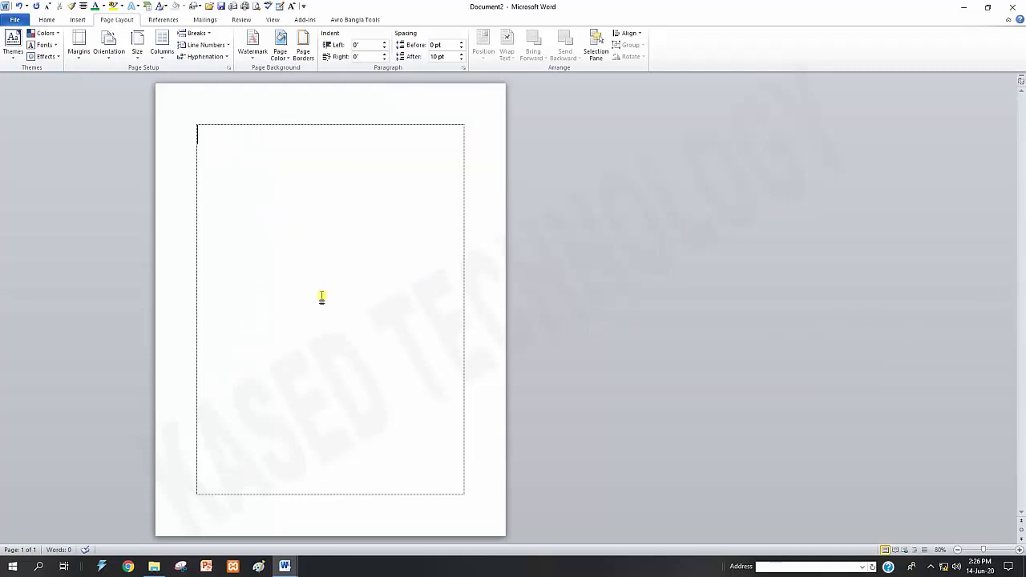
Step: Switch the page orientation to Landscape and back to Portrait, and repeat the switch once more
click(109, 53)
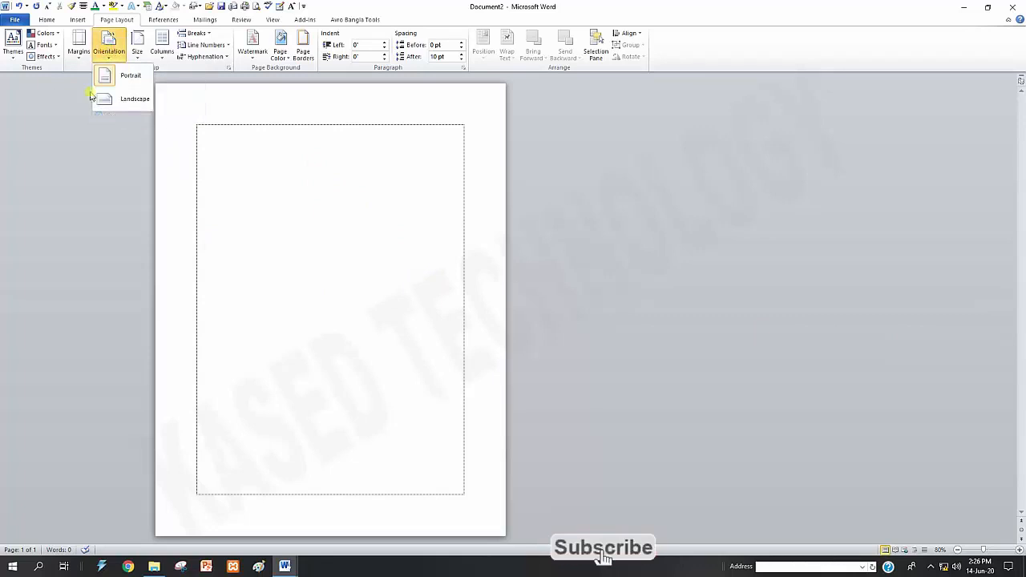
click(121, 103)
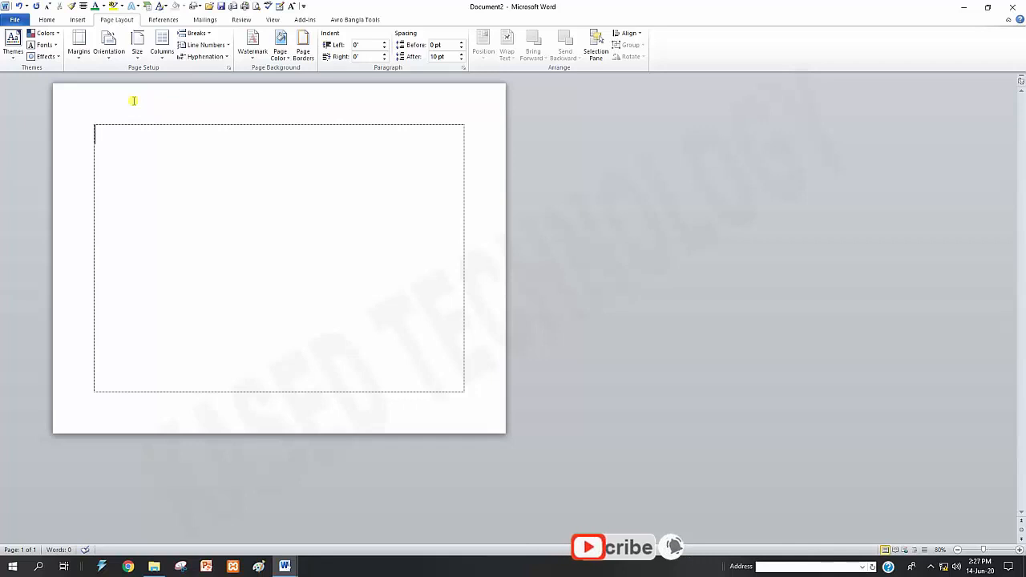
click(109, 48)
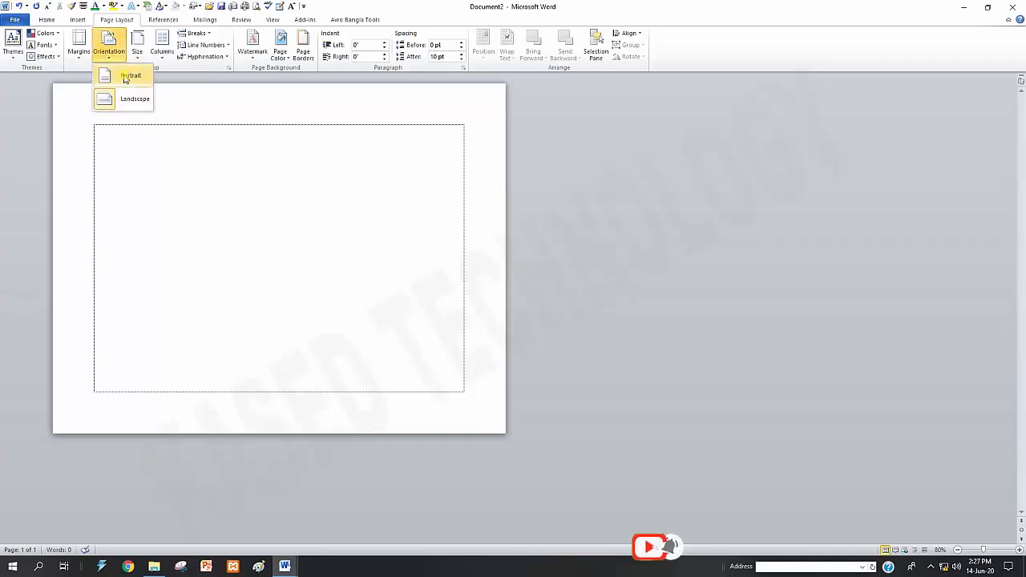
click(124, 75)
click(111, 41)
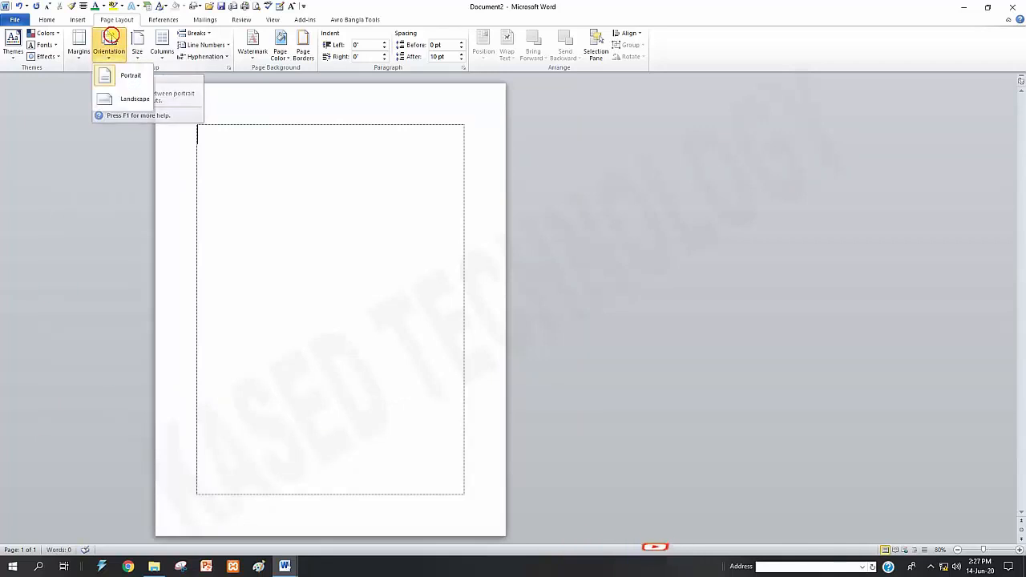
click(121, 97)
click(108, 44)
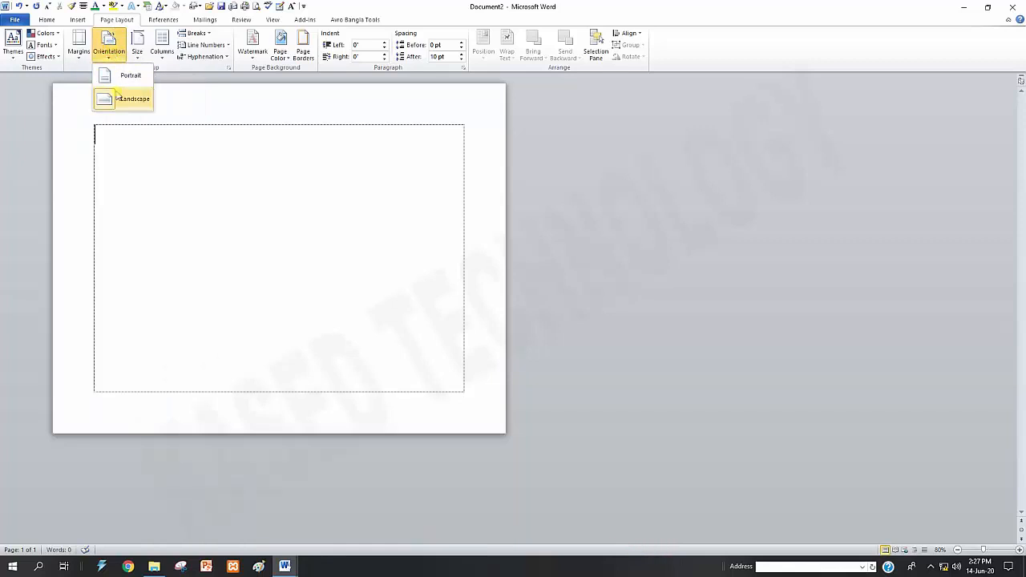
click(120, 75)
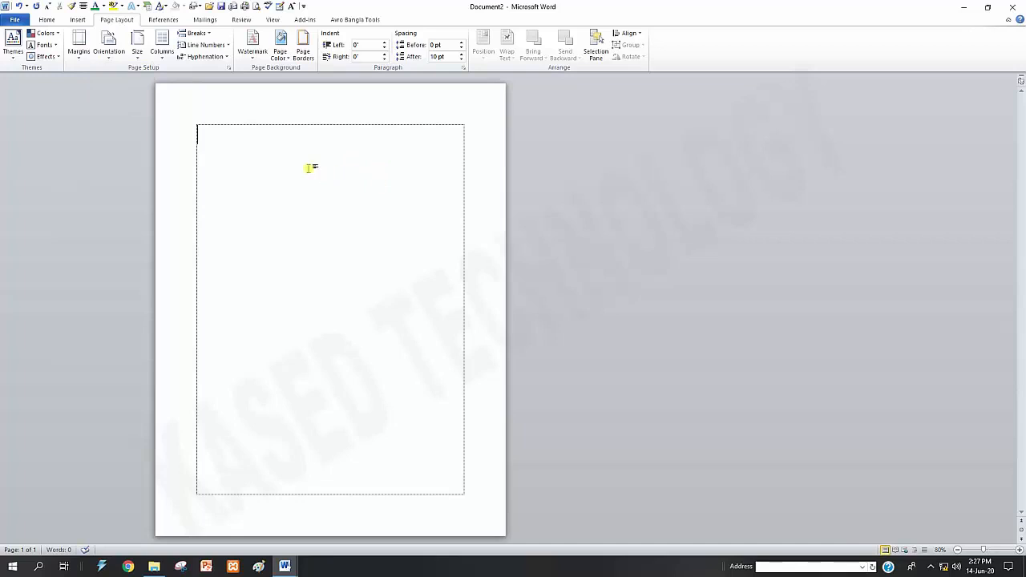
Step: Set the paper size to Legal (8.5" x 14"), and change it to A4 (8.27" x 11.69")
scroll(309, 169, down, 3)
scroll(256, 169, up, 1)
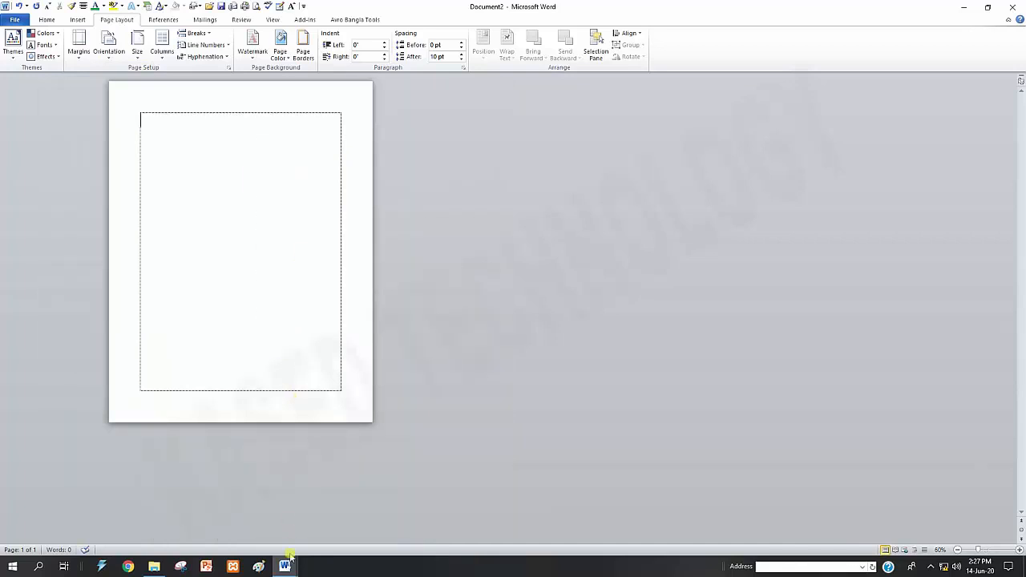
click(138, 50)
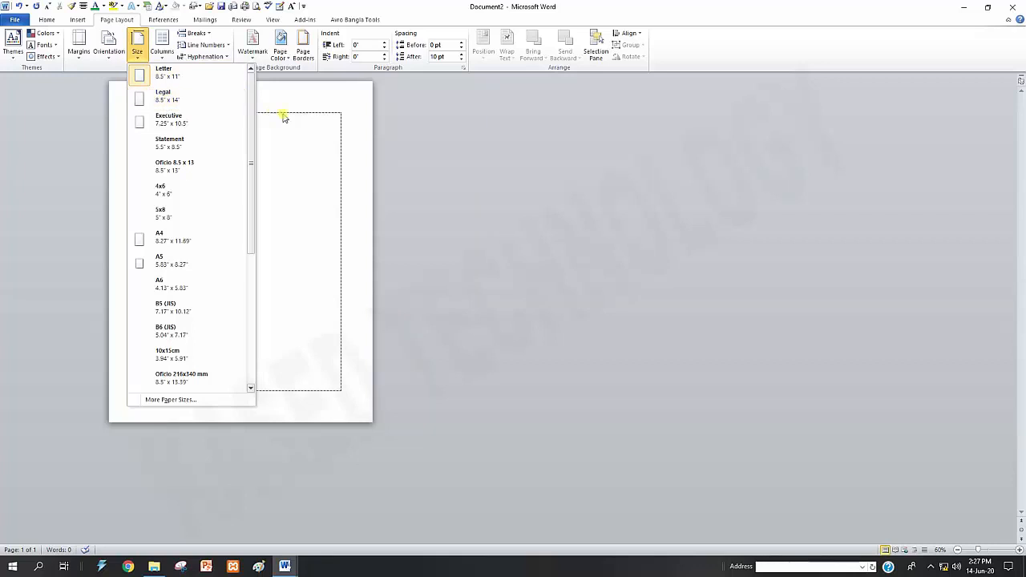
click(158, 100)
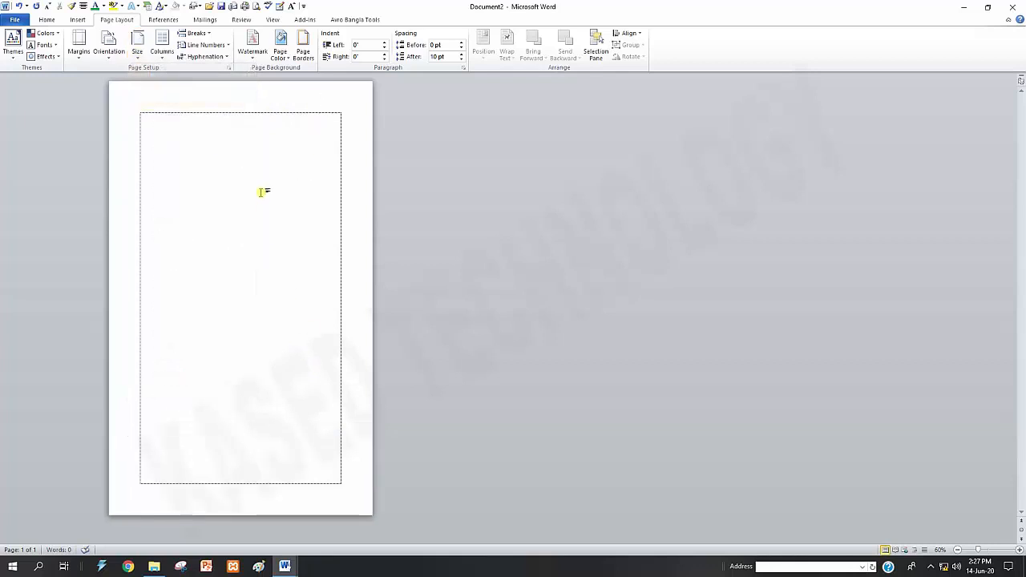
click(147, 57)
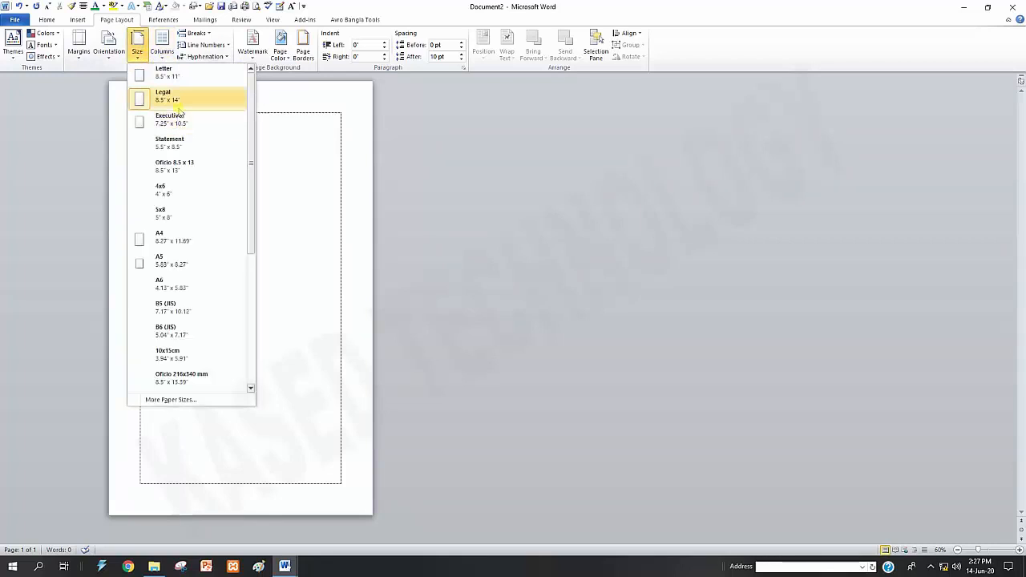
click(182, 241)
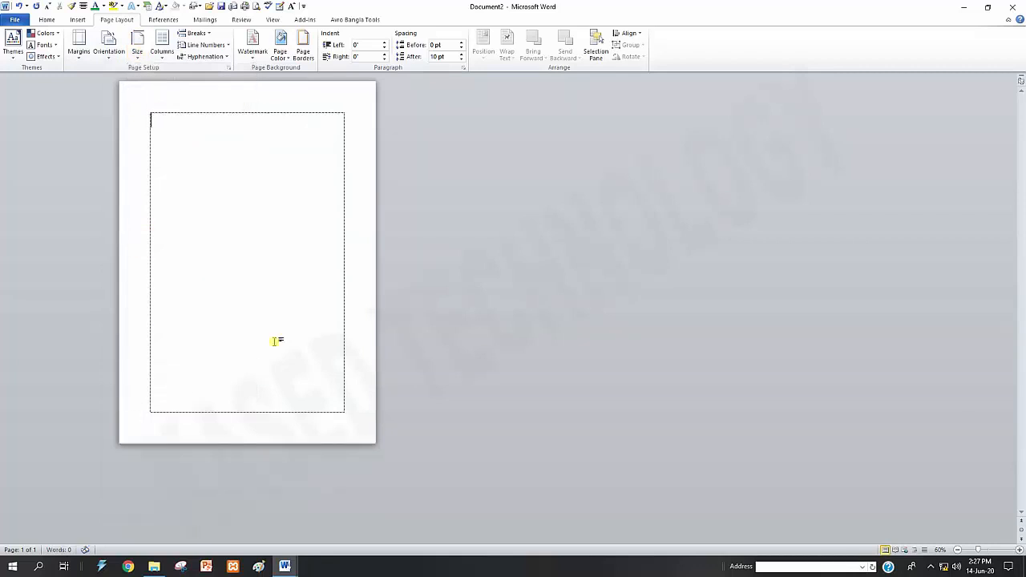
Step: Change the paper size to Legal again and return it to Letter (8.5" x 11")
click(138, 40)
click(169, 74)
click(137, 40)
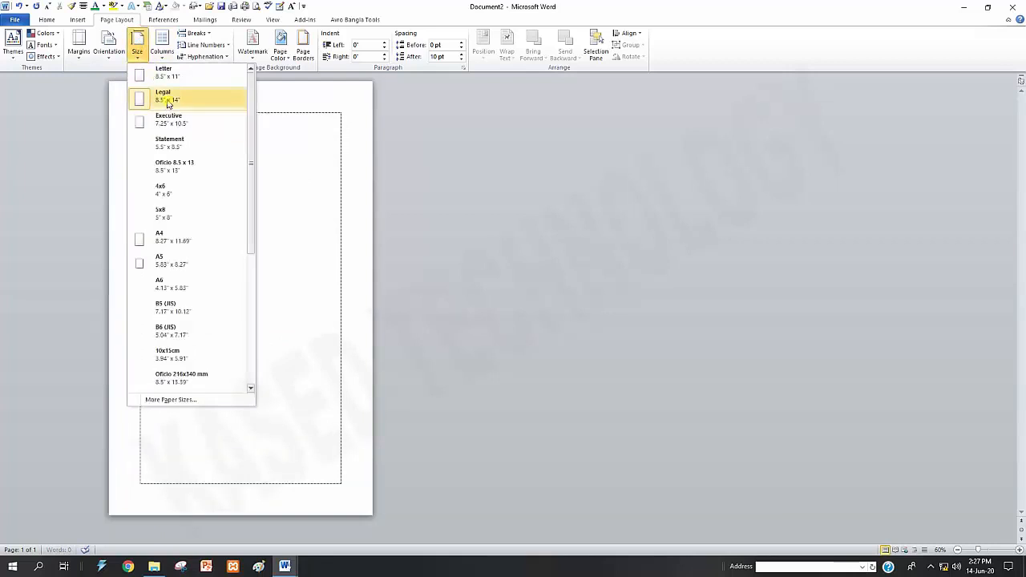
click(170, 75)
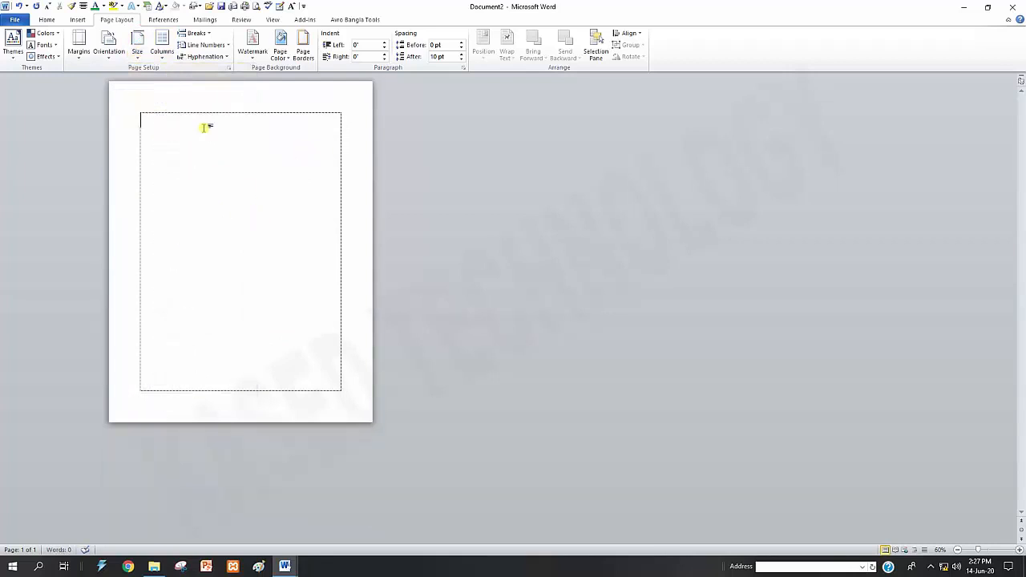
Step: Set the page to two columns and type "A quick brown fox jumps over the lazy dog." in the first column
click(163, 53)
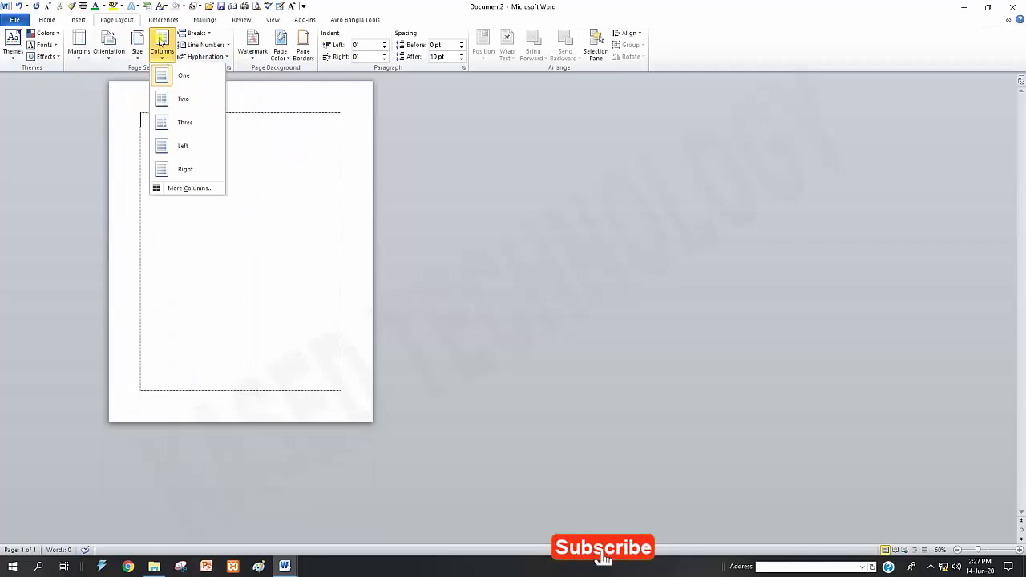
click(182, 99)
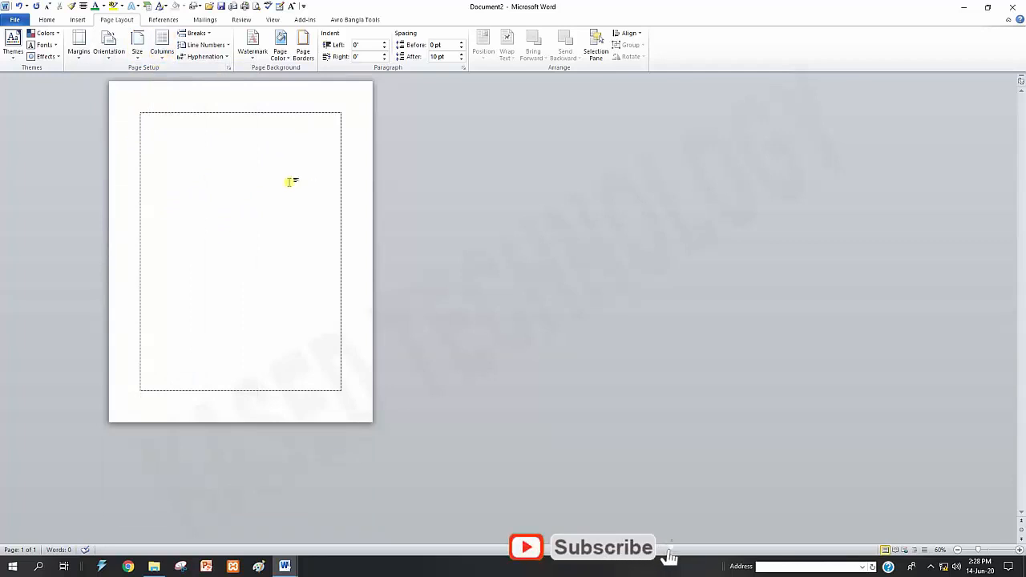
click(162, 50)
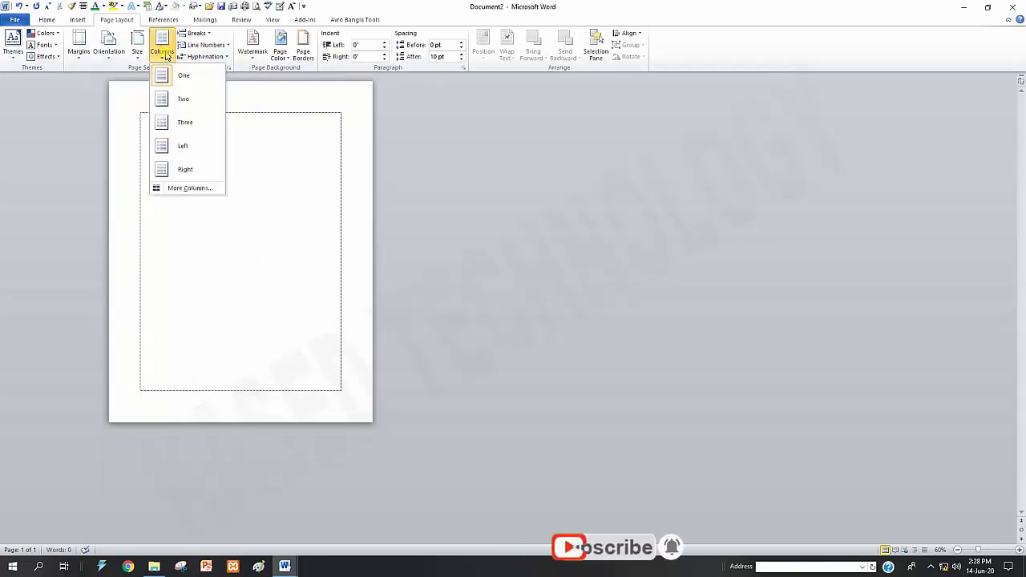
click(188, 99)
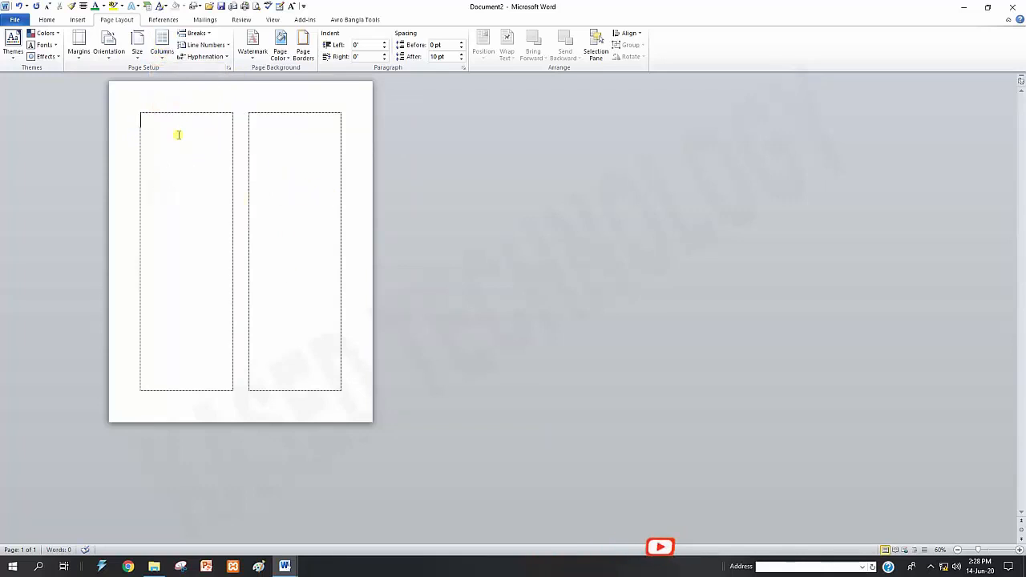
text(A)
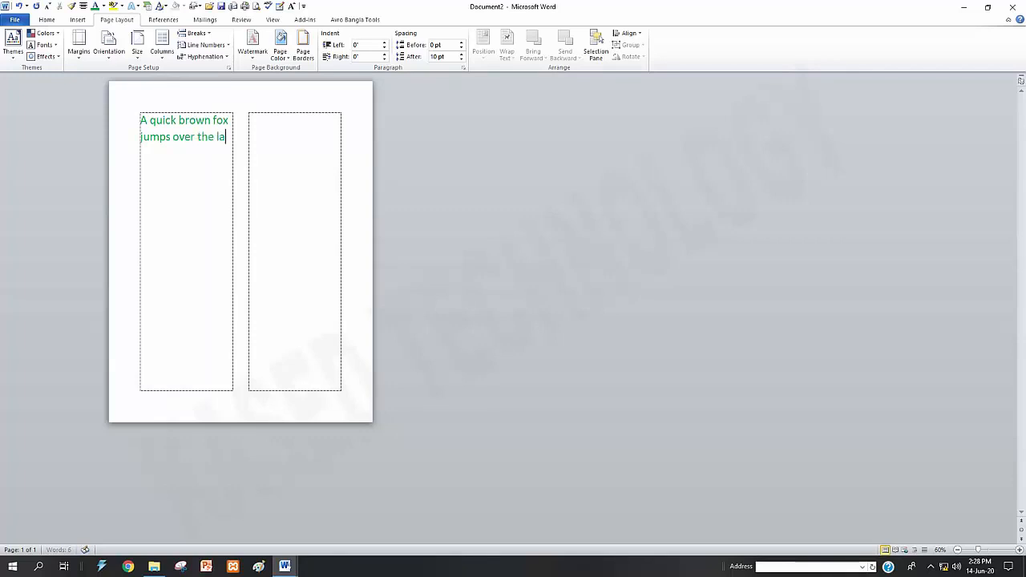
text(zy dog.)
Step: Copy the sentence, paste it repeatedly until both columns are filled, and undo the last pastes
triple_click(179, 138)
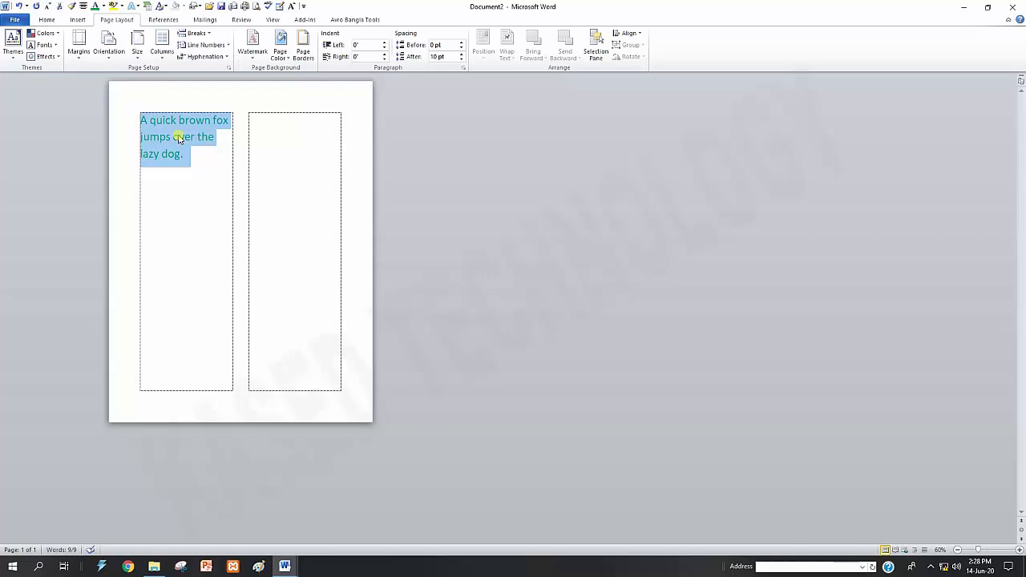
key(ctrl+c)
key(ctrl+v)
key(ctrl+v)
key(ctrl+v)
key(ctrl+v)
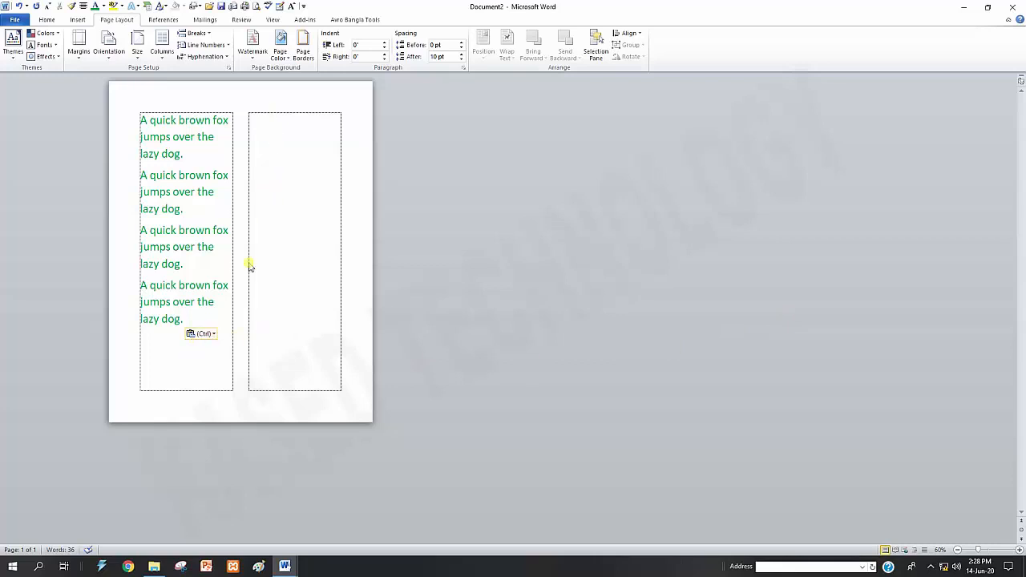
key(ctrl+v)
key(ctrl+v)
key(ctrl+v)
key(ctrl+v)
key(ctrl+v)
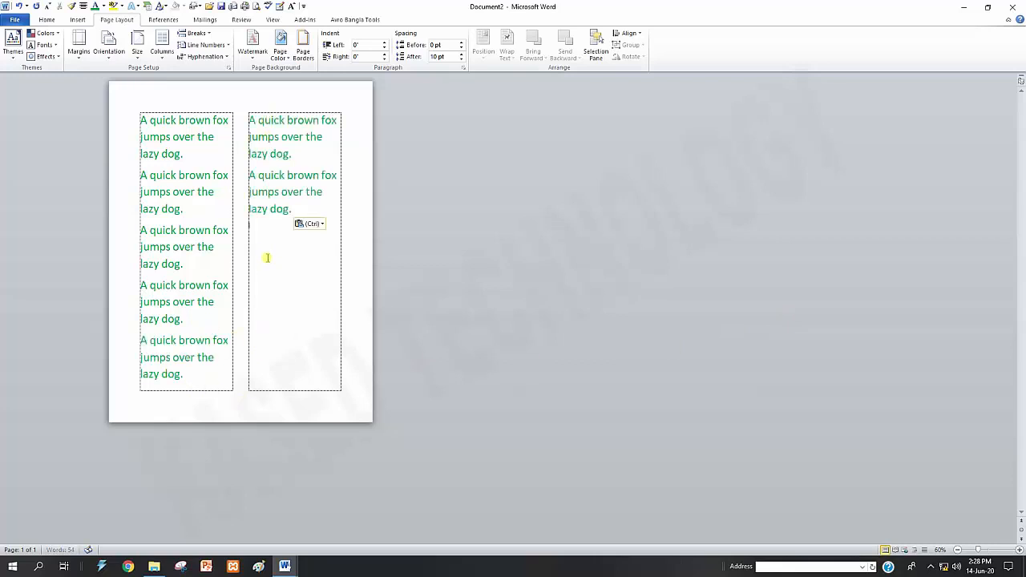
key(ctrl+v)
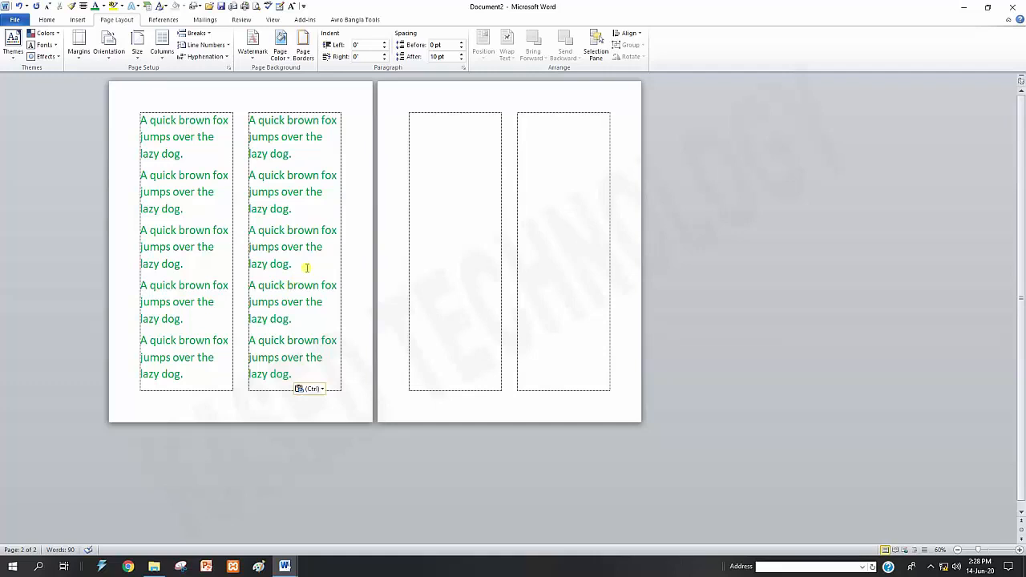
key(ctrl+z)
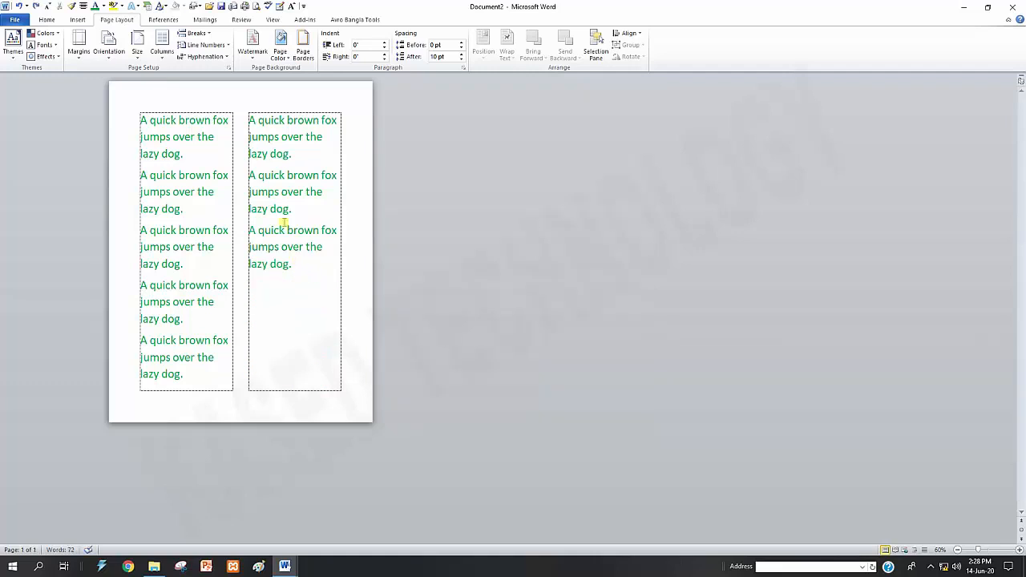
Step: Apply the three-column layout to the pasted sentences, and undo it
click(157, 56)
click(200, 123)
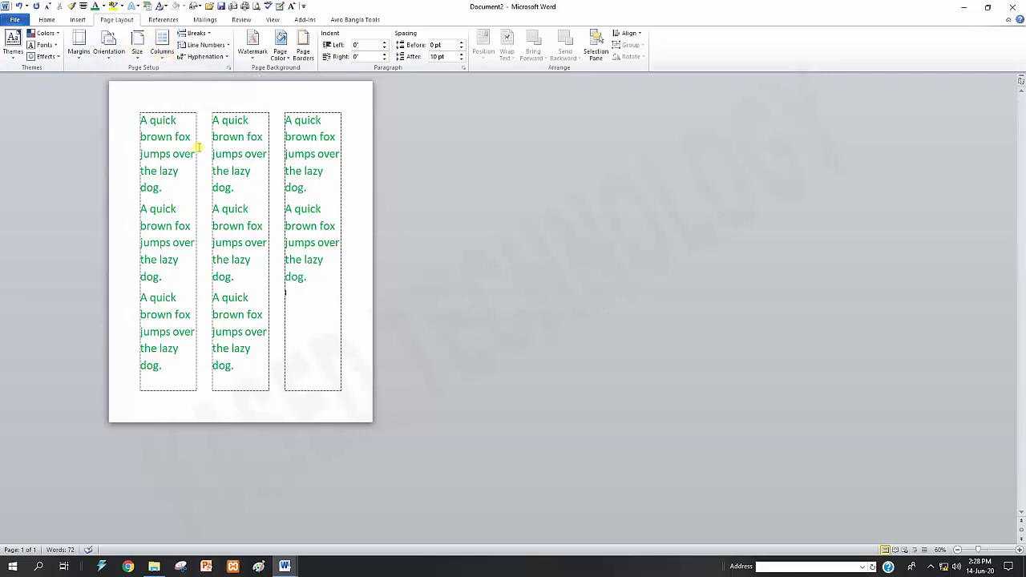
key(ctrl+z)
Step: Select the sentences in the first column, and change the selection to all the sentences in the second column
drag(139, 120, 146, 382)
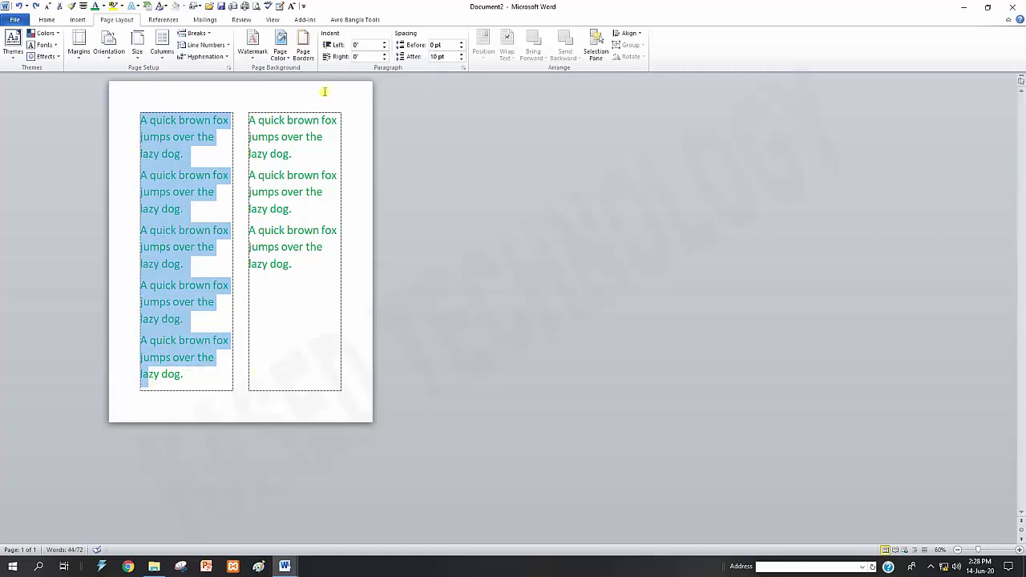
drag(249, 119, 295, 376)
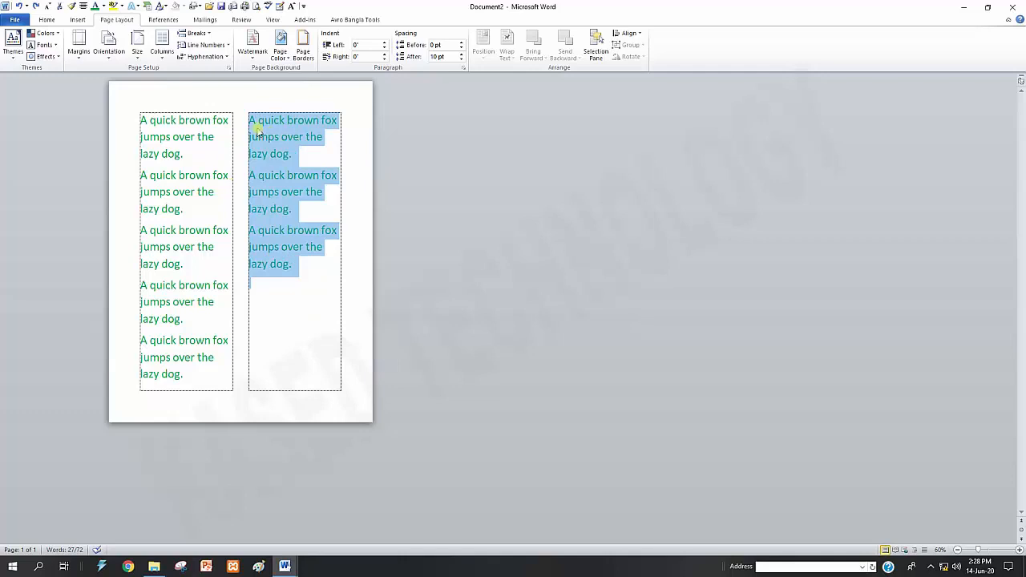
click(162, 49)
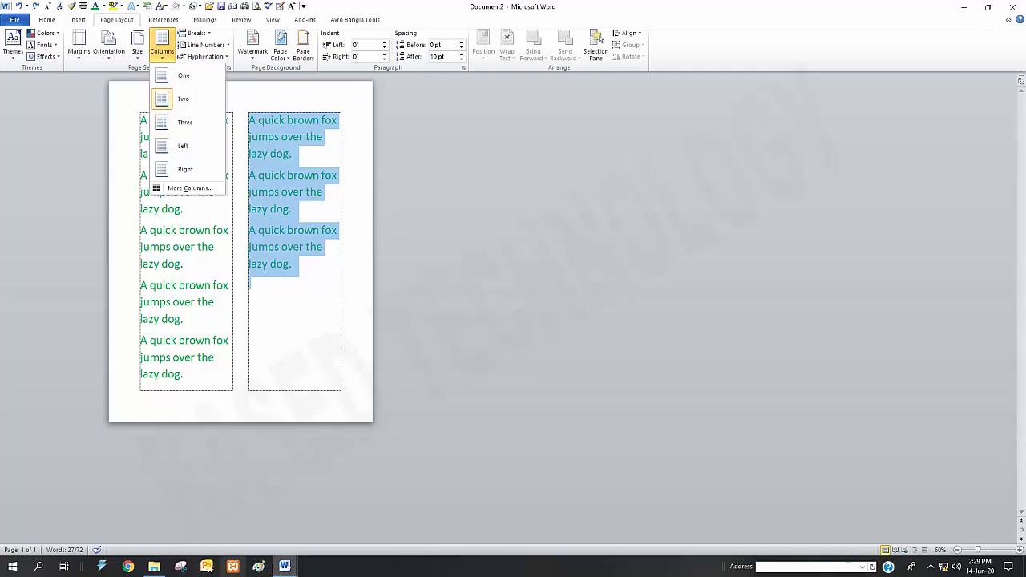
Step: Switch to the Class-16 document, highlight the Line Number entry in the command list, and return to Document2
click(287, 566)
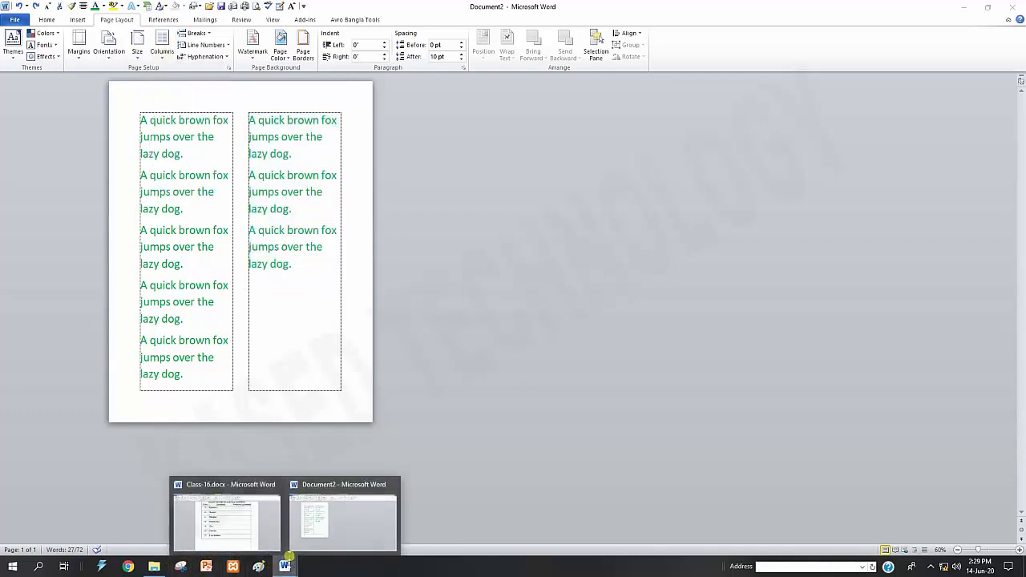
click(240, 518)
click(420, 366)
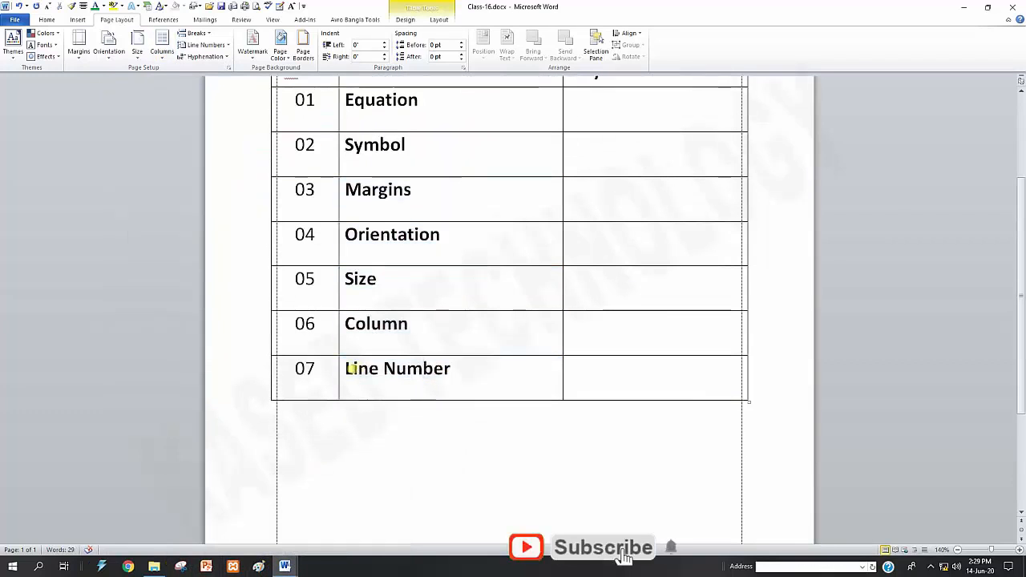
drag(344, 369, 462, 365)
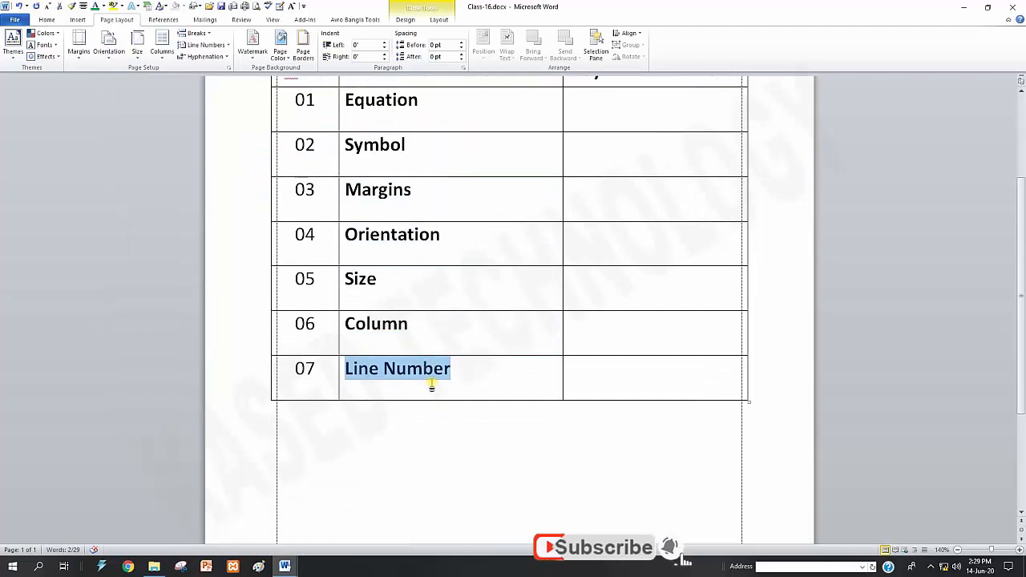
scroll(462, 401, up, 1)
scroll(462, 407, up, 1)
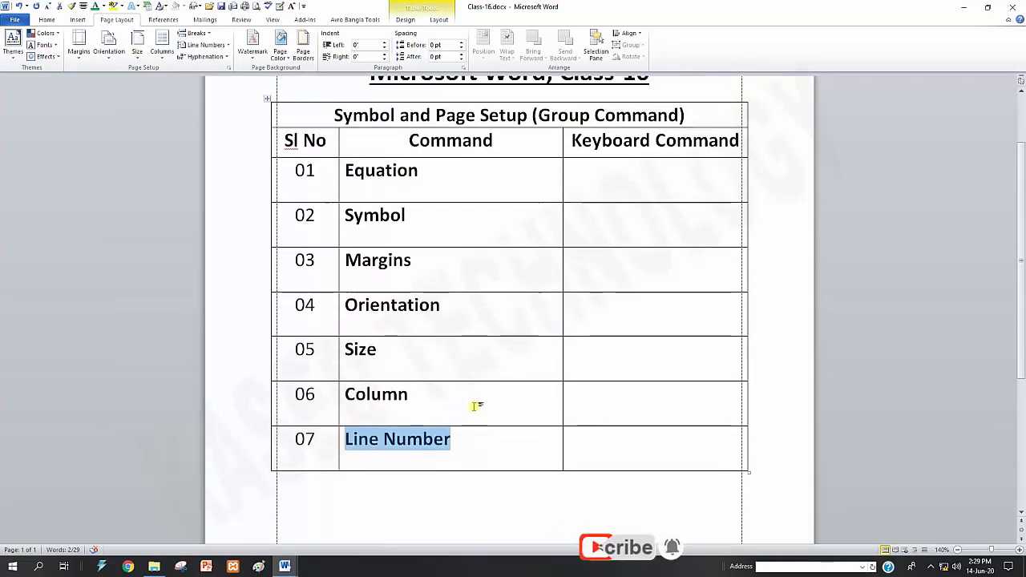
click(285, 566)
click(305, 529)
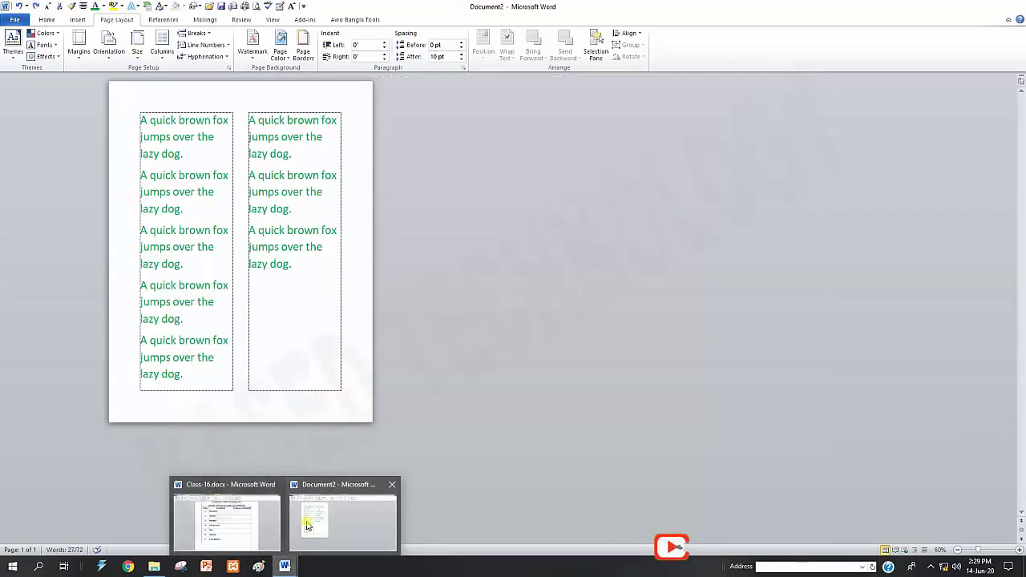
Step: Apply the one-column layout to the selected second-column sentences, and undo the change
click(161, 48)
click(180, 81)
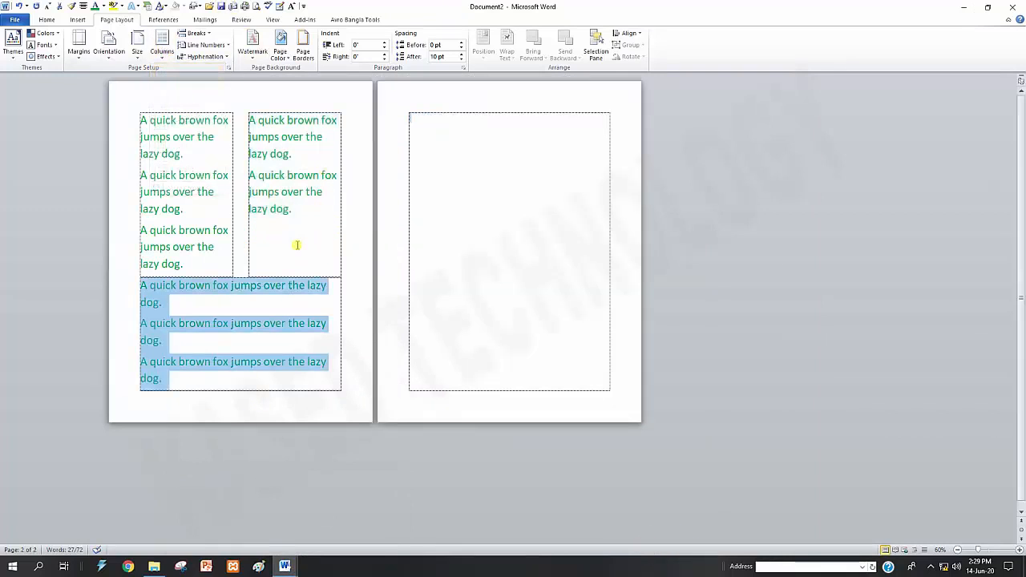
key(ctrl+z)
Step: Undo the repeated pastes, copy the remaining sentence, and continue undoing back to the blank single-column Legal page
key(ctrl+z)
key(ctrl+z)
key(ctrl+z)
key(ctrl+z)
key(ctrl+z)
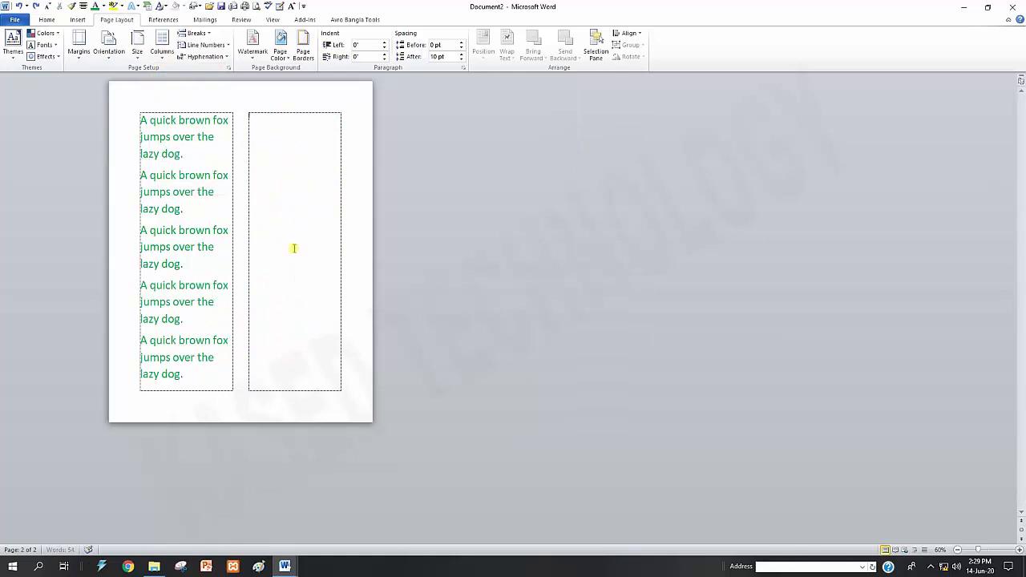
key(ctrl+z)
key(ctrl+z)
key(ctrl+z)
key(ctrl+c)
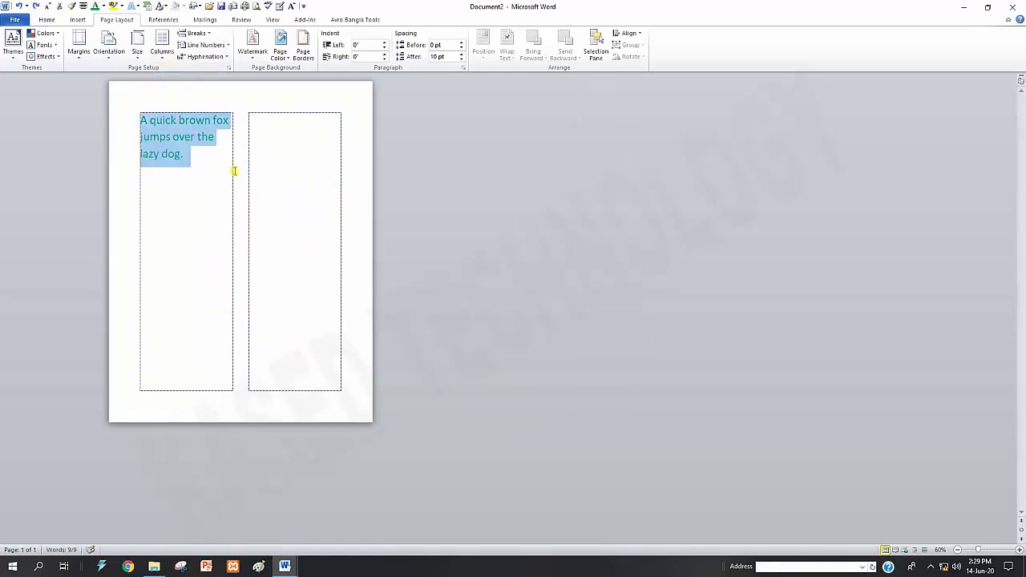
key(ctrl+z)
key(ctrl+z)
key(ctrl+z)
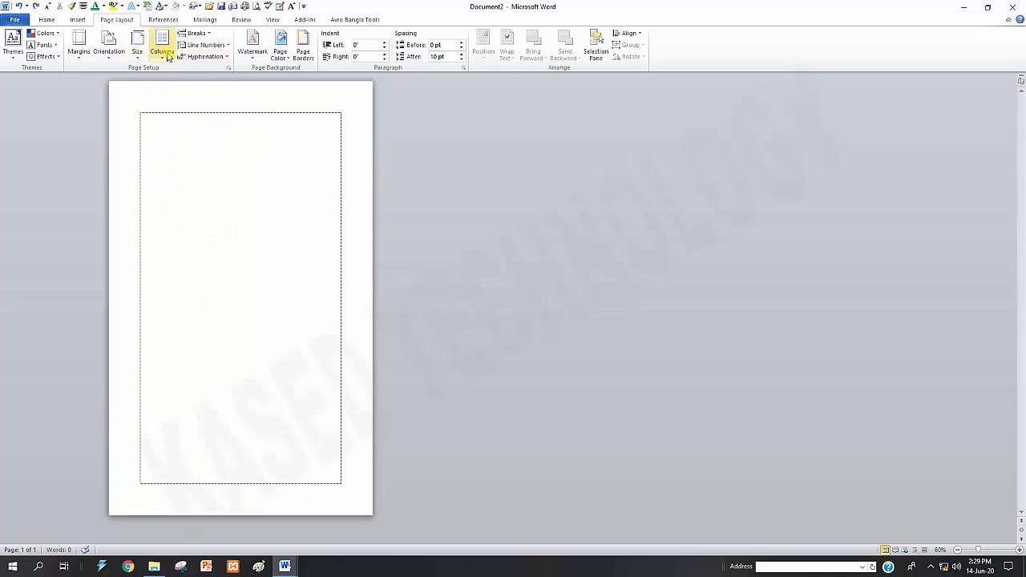
Step: Set the paper size of the blank page to Letter (8.5" x 11")
click(137, 44)
click(185, 72)
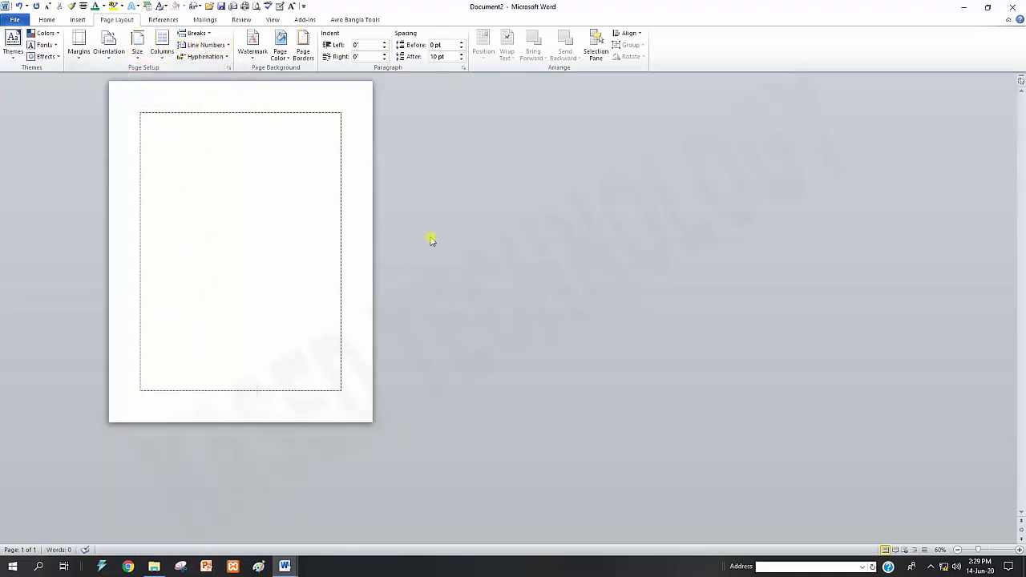
Step: Paste the copied sentence onto the page, and undo the pastes together with the preceding paper-size changes
scroll(249, 160, up, 8)
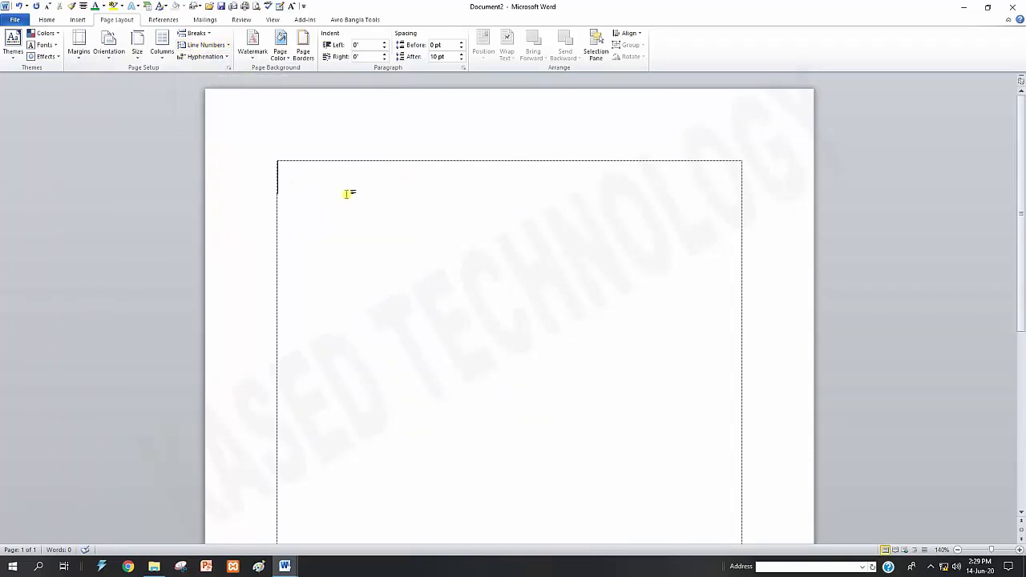
key(ctrl+v)
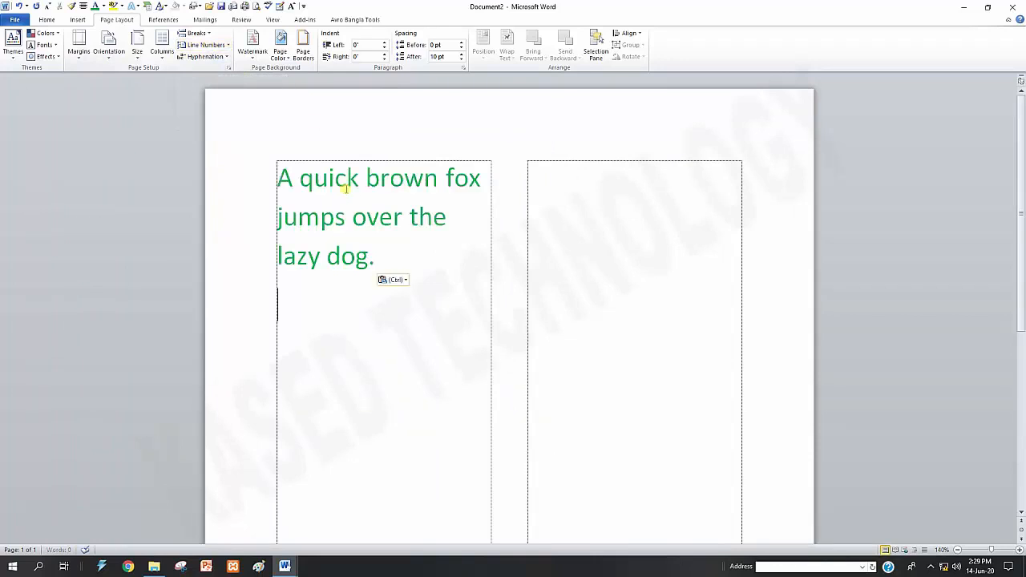
key(ctrl+v)
key(ctrl+z)
key(ctrl+z)
key(ctrl+z)
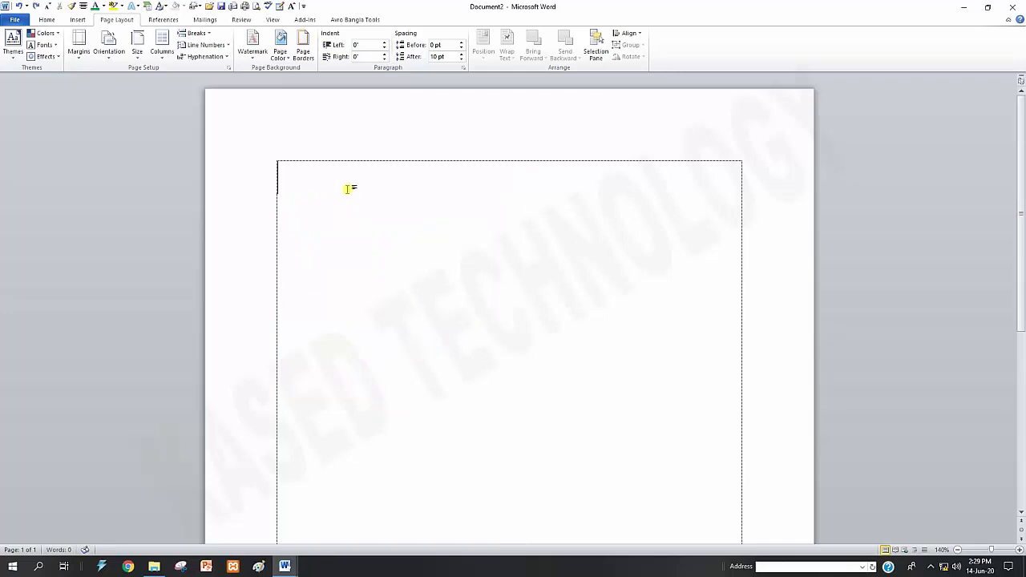
scroll(328, 218, down, 2)
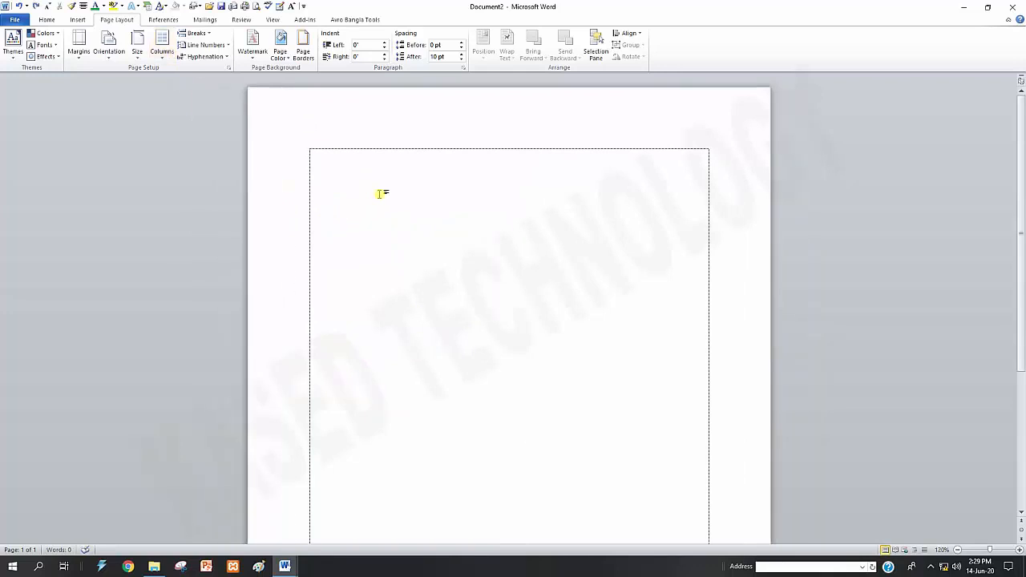
key(ctrl+z)
key(ctrl+z)
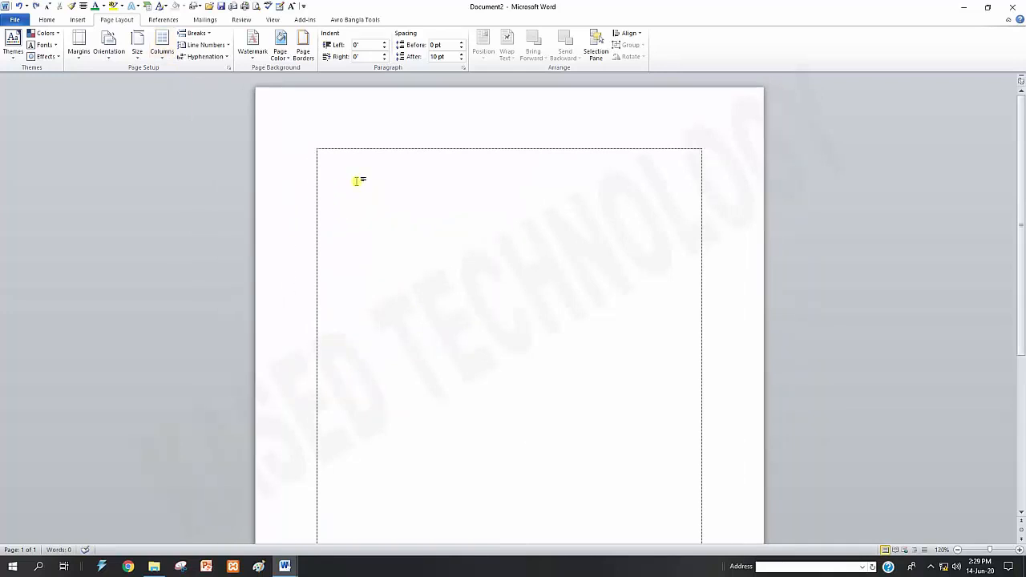
Step: Paste the copied sentence onto the blank page and set the layout to one column
key(ctrl+v)
click(160, 50)
click(192, 80)
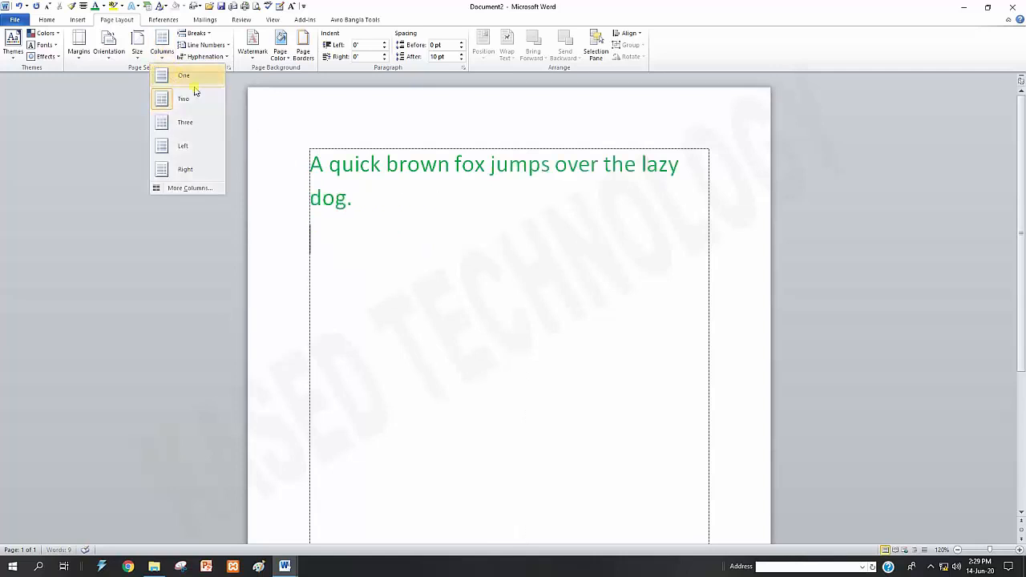
Step: Try reducing the font size of the sentence except its first letter, and enlarge that text again
drag(413, 205, 323, 163)
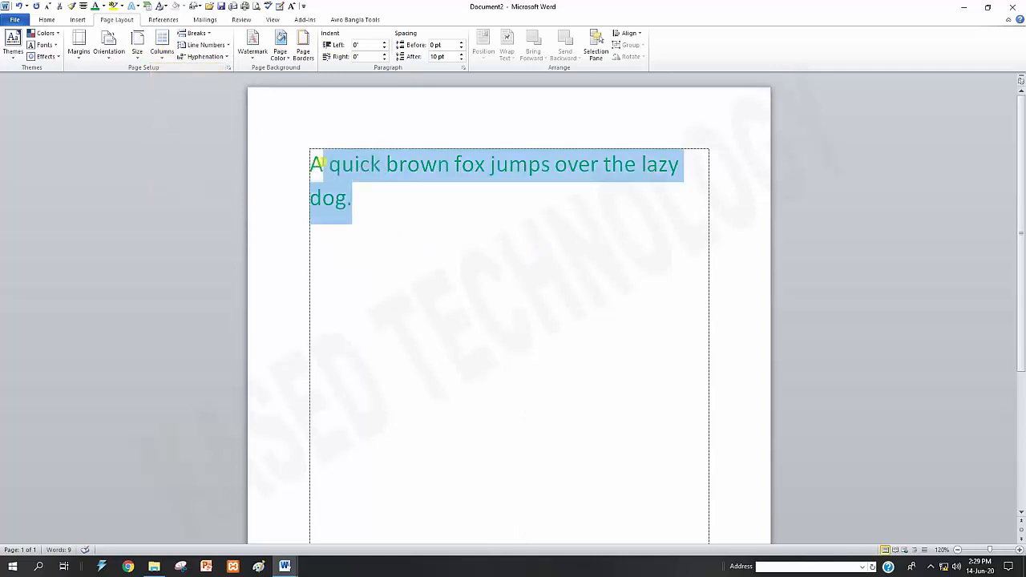
key(ctrl+[)
key(ctrl+[)
key(ctrl+[)
key(ctrl+[)
key(ctrl+])
key(ctrl+])
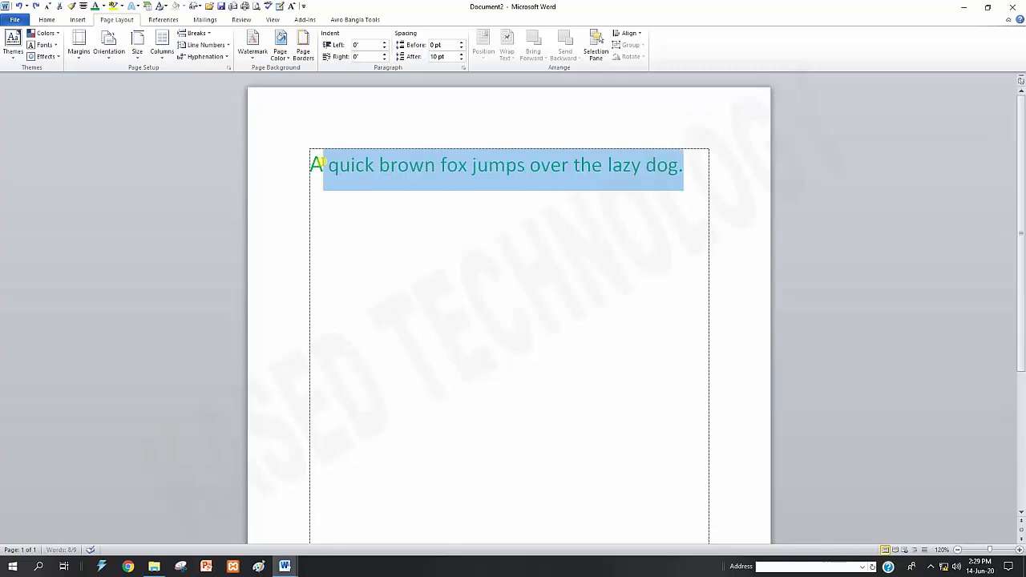
click(401, 206)
Step: Reduce the font size of the whole sentence until it fits on a single line
double_click(278, 160)
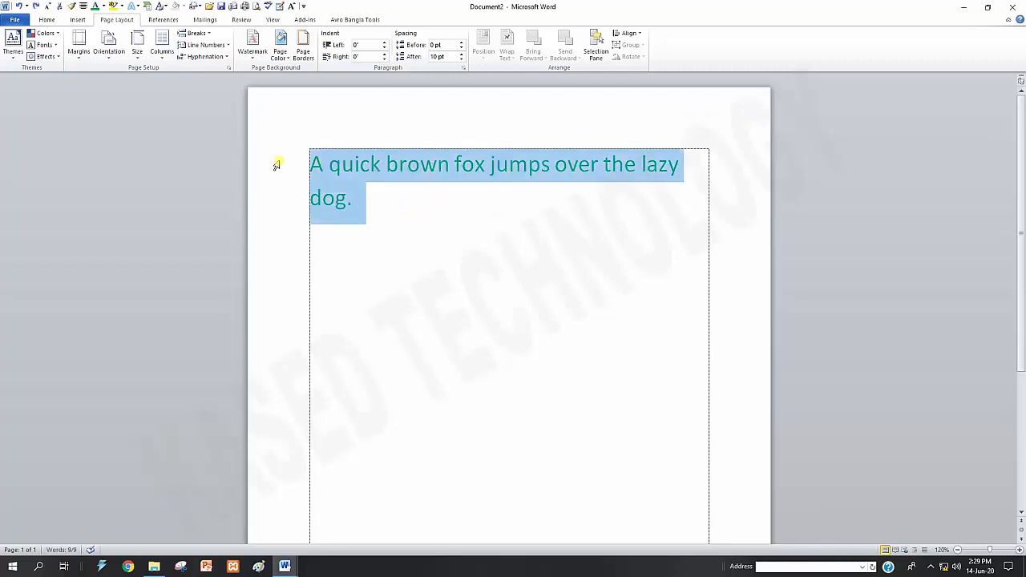
key(ctrl+[)
key(ctrl+[)
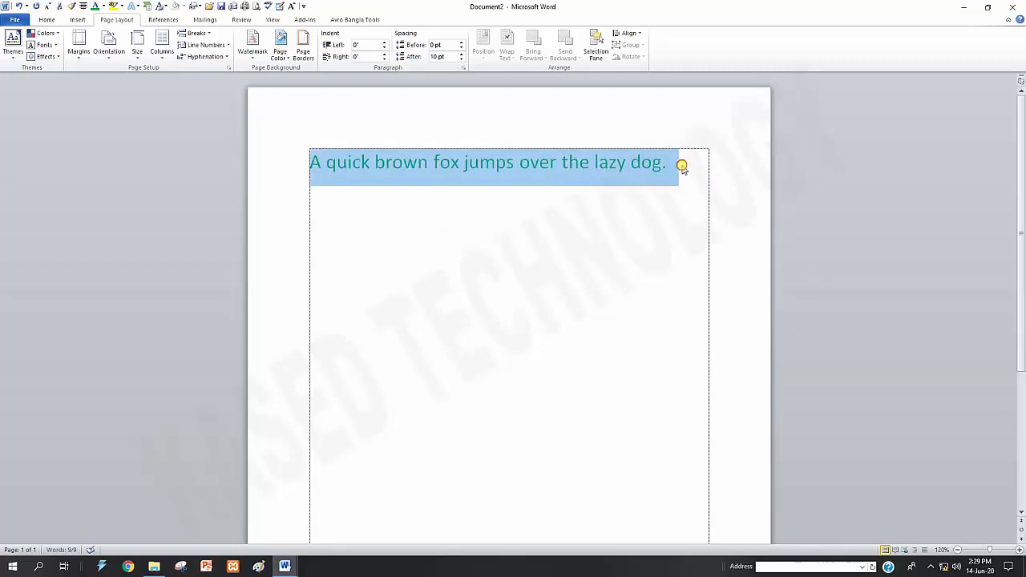
click(682, 165)
drag(681, 163, 297, 162)
click(536, 227)
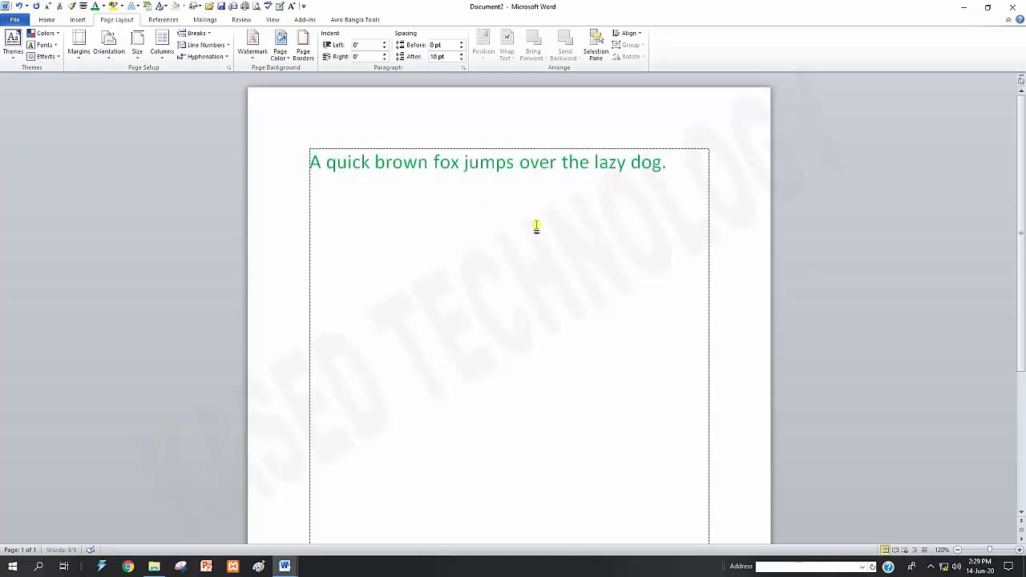
Step: Paste the copied sentence repeatedly below the first line until its copies fill two pages
key(ctrl+v)
key(ctrl+v)
key(ctrl+v)
key(ctrl+v)
key(ctrl+v)
key(ctrl+v)
ctrl+scroll(465, 376, down, 5)
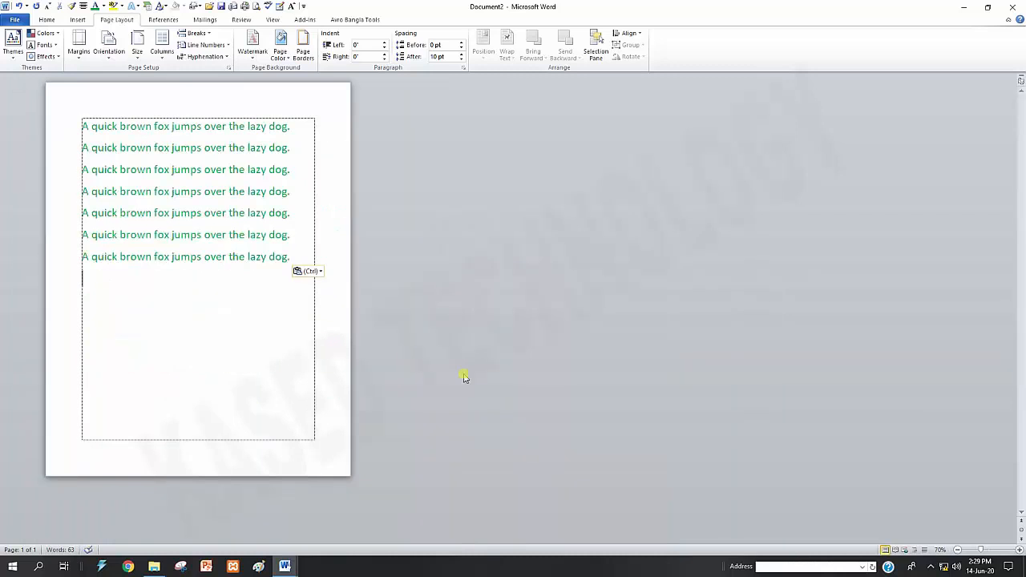
key(ctrl+v)
key(ctrl+v)
key(ctrl+v)
key(ctrl+v)
key(ctrl+v)
key(ctrl+v)
key(ctrl+v)
key(ctrl+v)
key(ctrl+v)
key(ctrl+v)
key(ctrl+v)
key(ctrl+v)
key(ctrl+v)
key(ctrl+v)
key(ctrl+v)
key(ctrl+v)
key(ctrl+v)
key(ctrl+v)
key(ctrl+v)
key(ctrl+v)
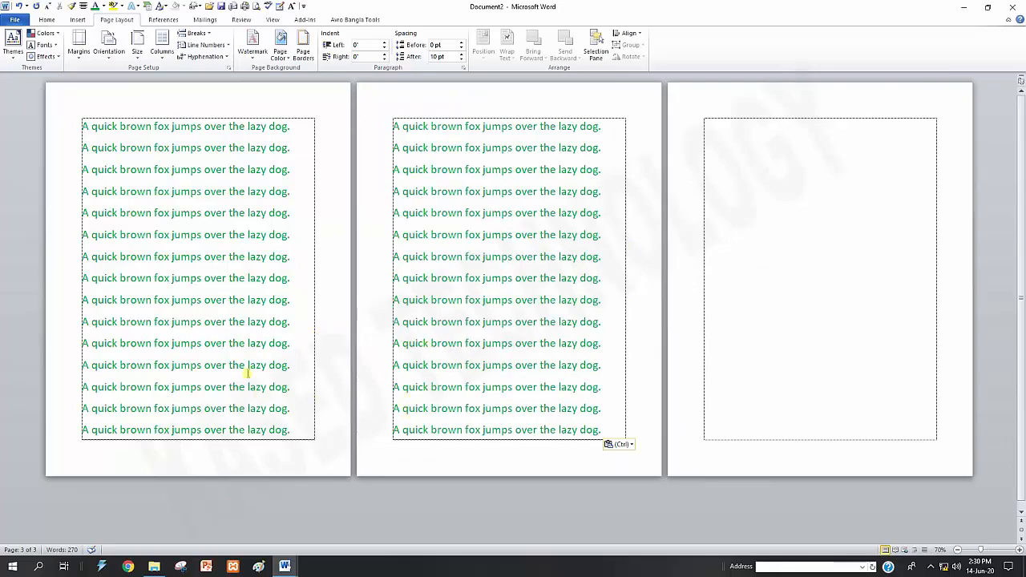
Step: Apply continuous line numbering to the document and examine the numbers beside the pasted sentences
click(206, 45)
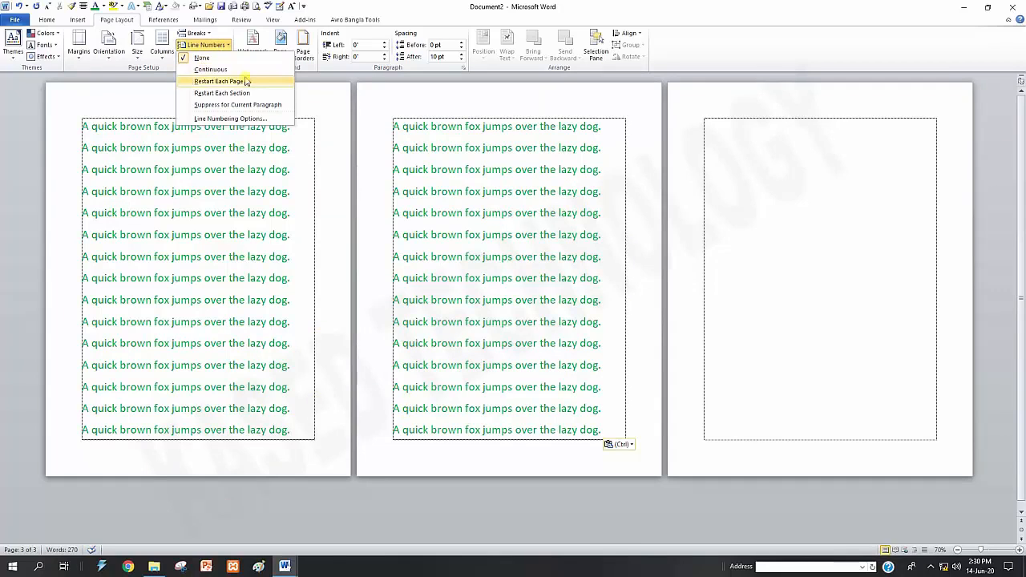
click(211, 70)
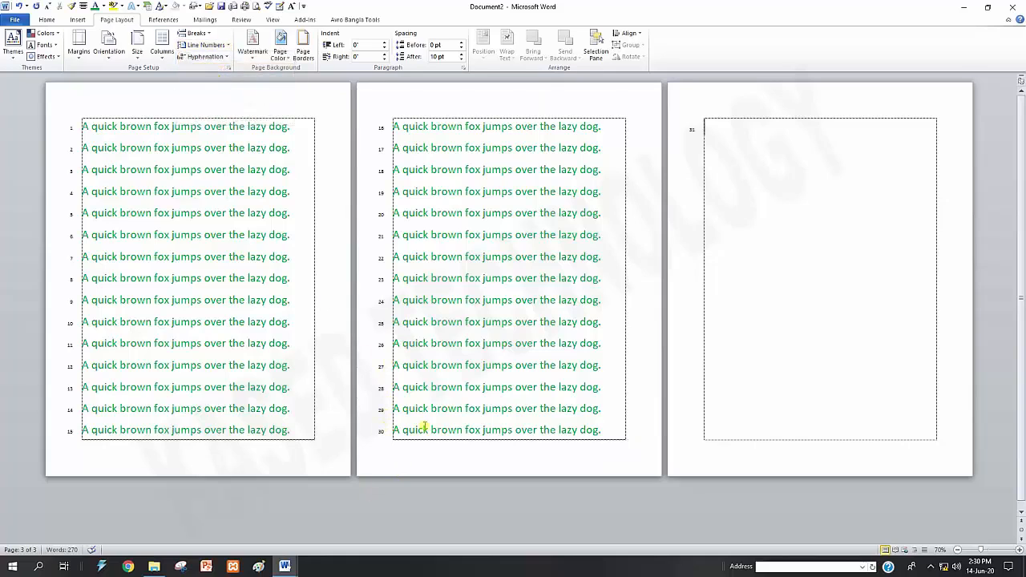
ctrl+scroll(424, 426, up, 7)
scroll(284, 304, up, 5)
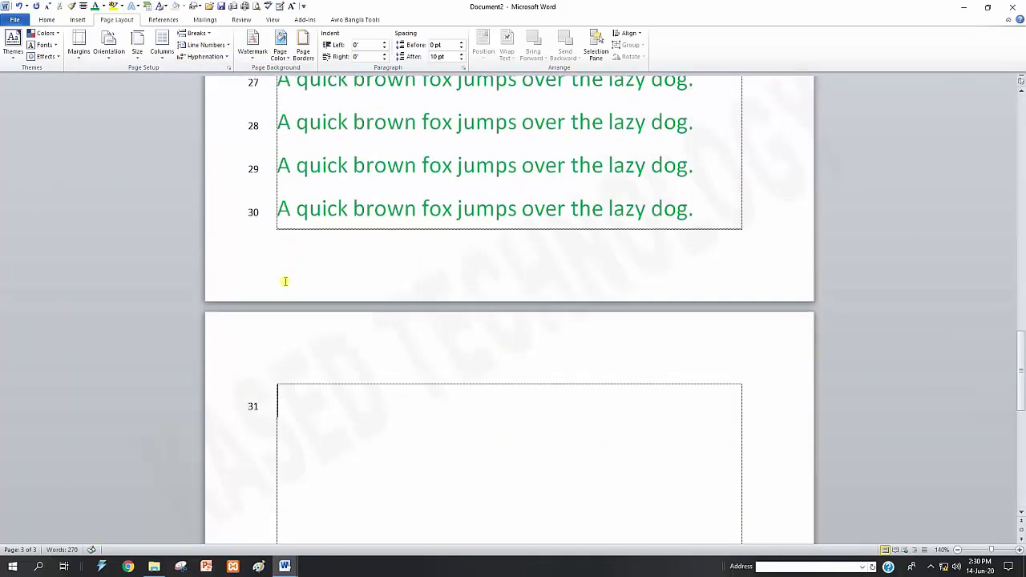
Step: Paste more copies of the sentence from the third page on until there are 50 lines, and remove the empty last line
ctrl+scroll(504, 356, down, 6)
key(ctrl+v)
key(ctrl+v)
key(ctrl+v)
key(ctrl+v)
key(ctrl+v)
key(ctrl+v)
key(ctrl+v)
key(ctrl+v)
key(ctrl+v)
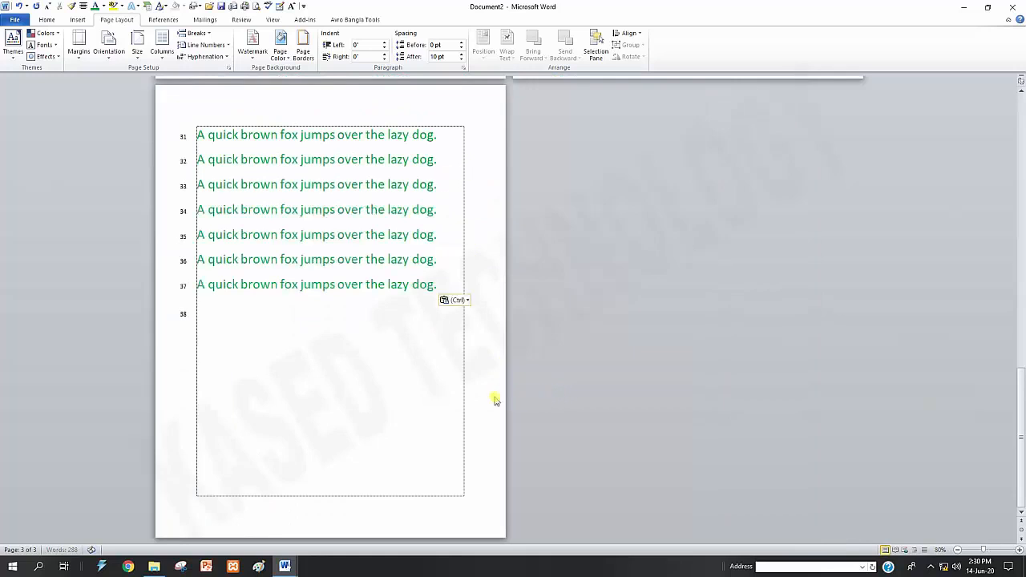
key(ctrl+v)
key(ctrl+v)
key(ctrl+v)
key(ctrl+v)
key(ctrl+v)
key(ctrl+v)
key(ctrl+v)
key(ctrl+v)
key(ctrl+v)
key(ctrl+v)
key(ctrl+v)
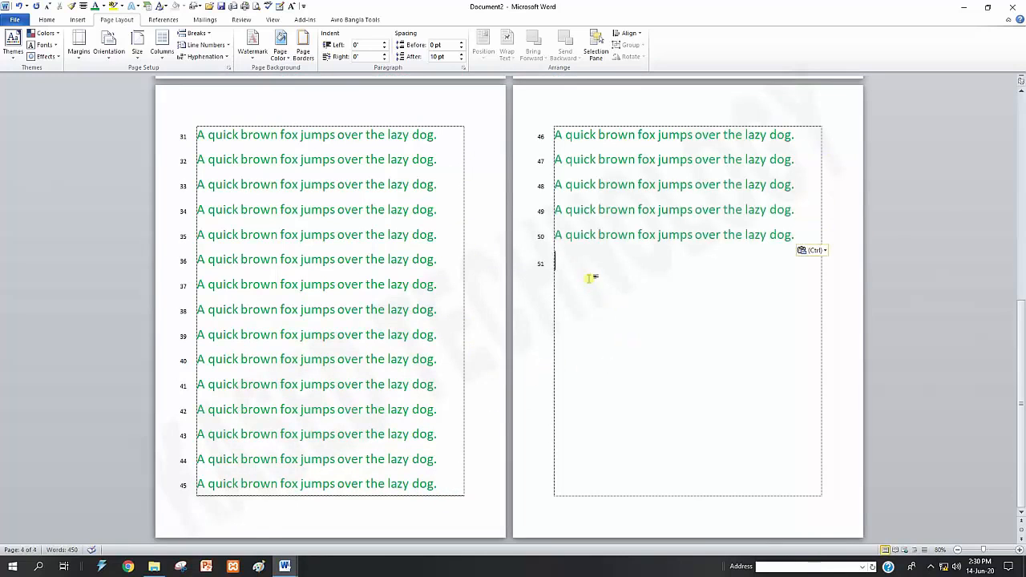
key(BackSpace)
Step: Set the document's line numbering to None
scroll(642, 281, up, 2)
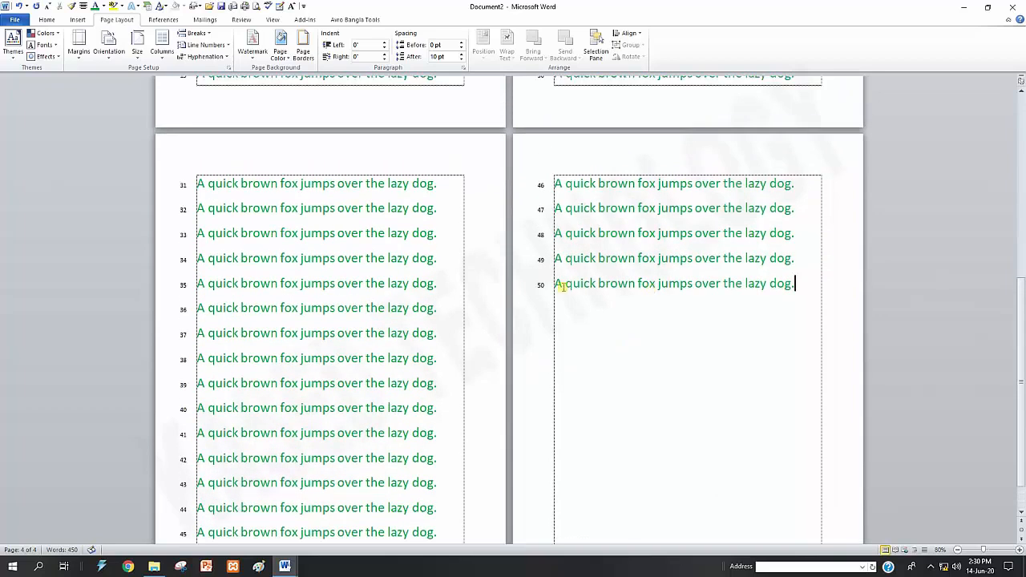
click(204, 45)
click(199, 57)
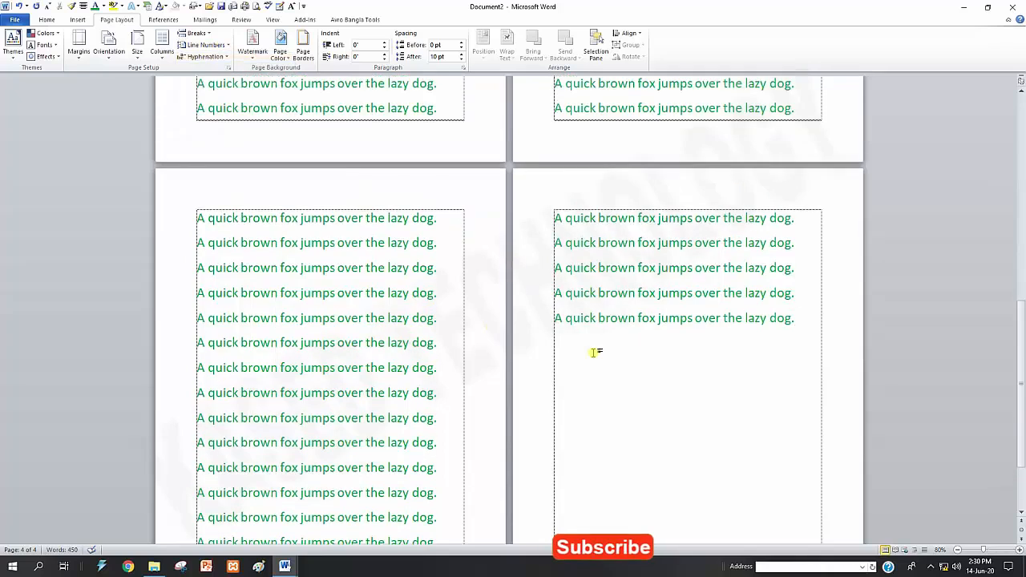
Step: Apply continuous line numbering across all four pages again, and remove it from the document
scroll(594, 350, up, 8)
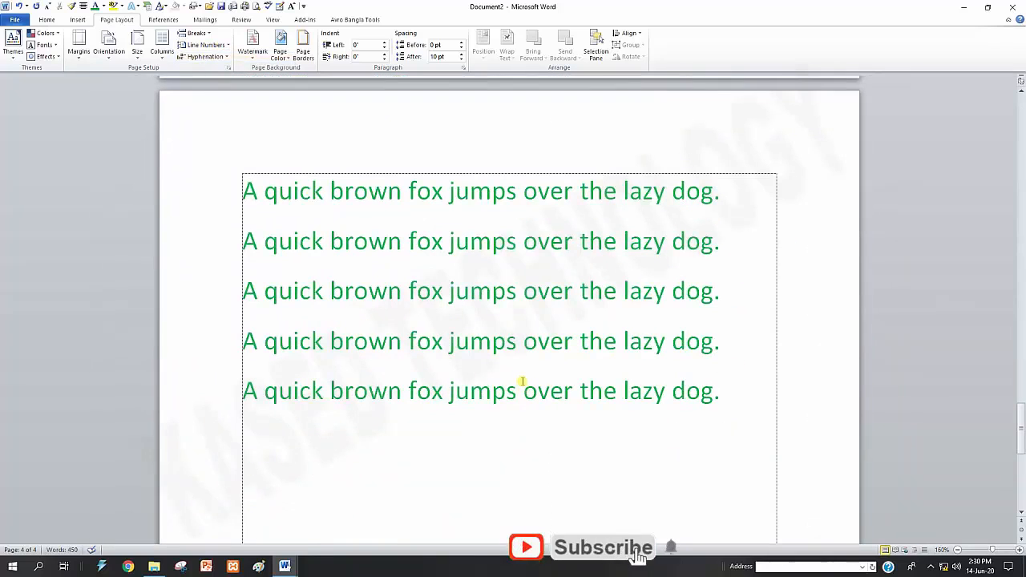
scroll(641, 401, down, 1)
scroll(642, 401, up, 5)
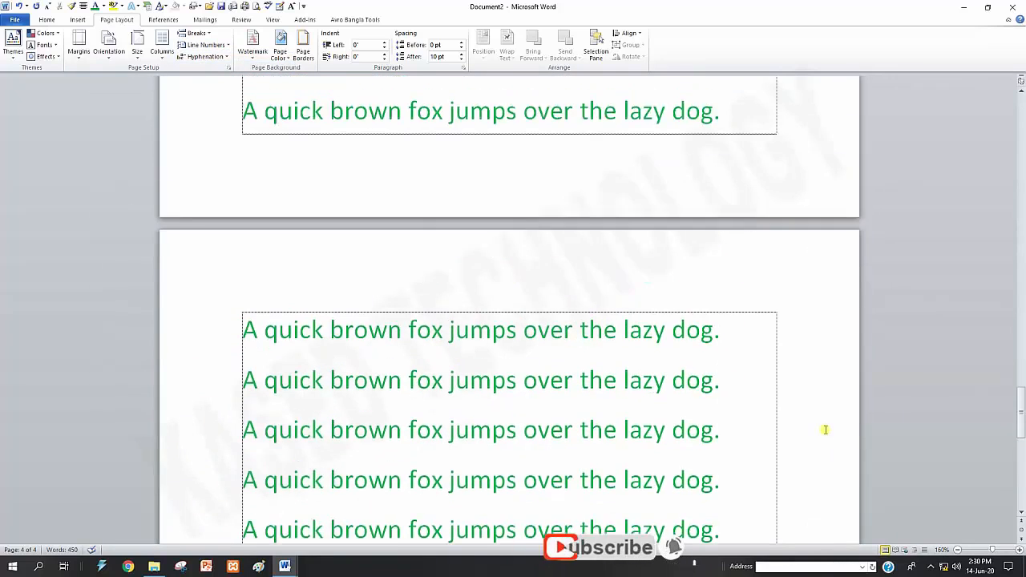
scroll(531, 419, down, 12)
scroll(505, 433, down, 3)
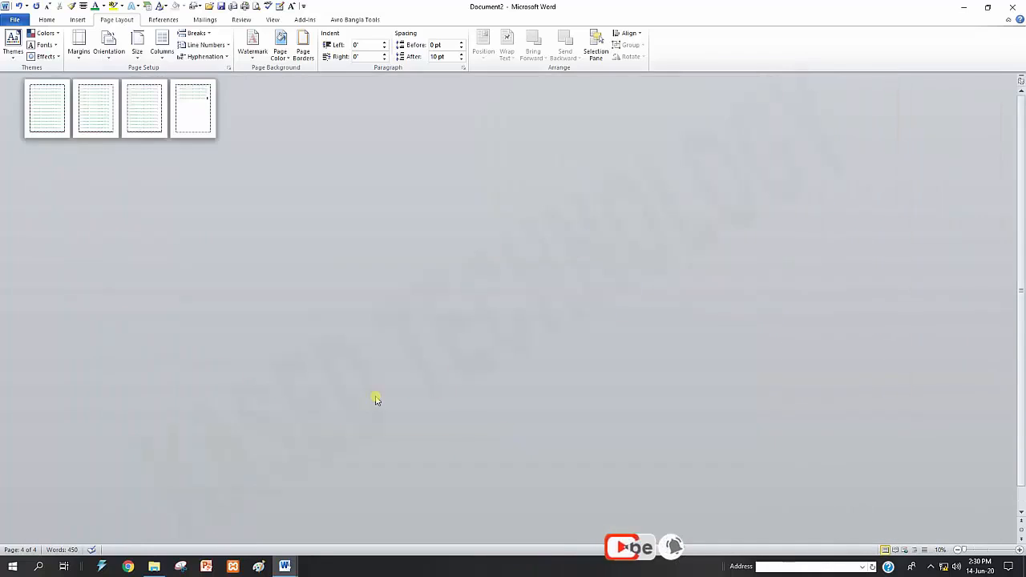
scroll(376, 396, up, 4)
click(207, 45)
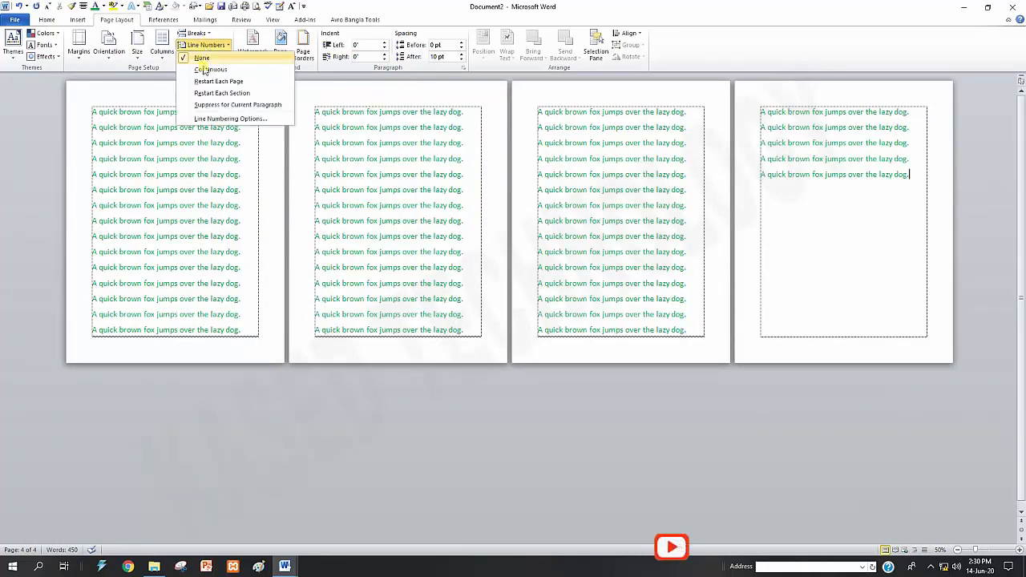
click(207, 70)
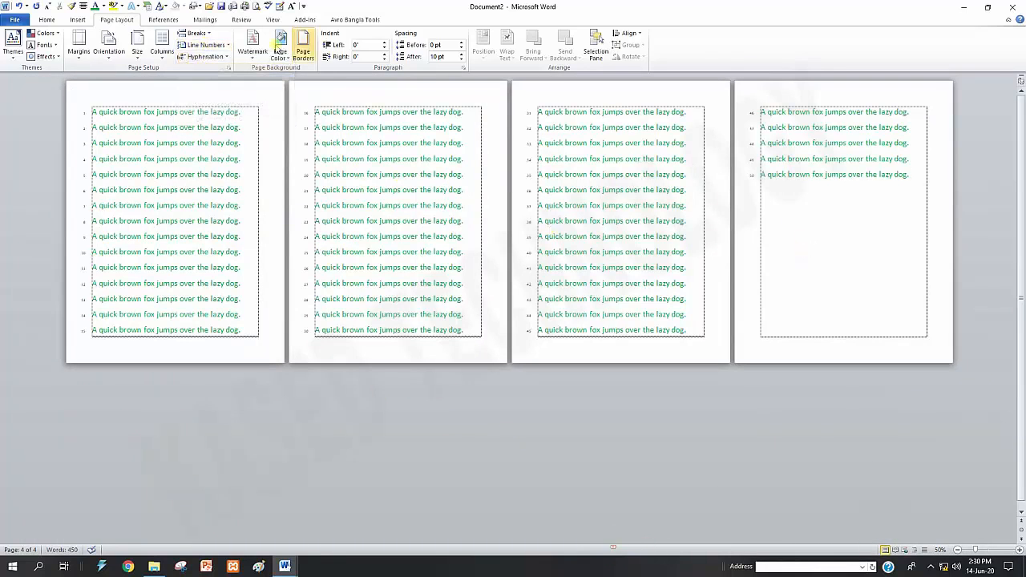
click(207, 45)
click(210, 56)
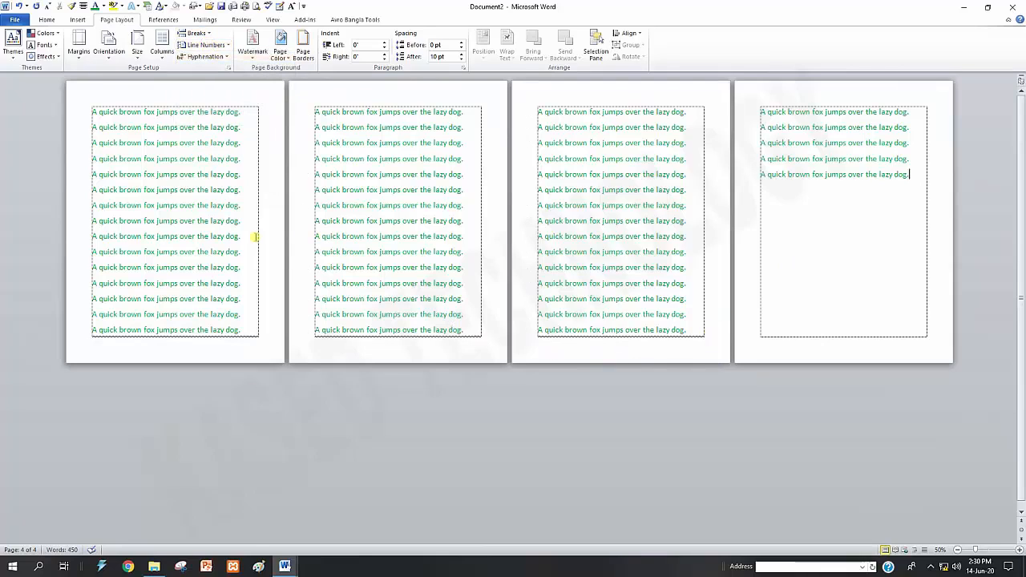
Step: Switch to the Class-16.docx document and review its table of Symbol and Page Setup commands down to Line Number
mouse_move(285, 566)
click(257, 528)
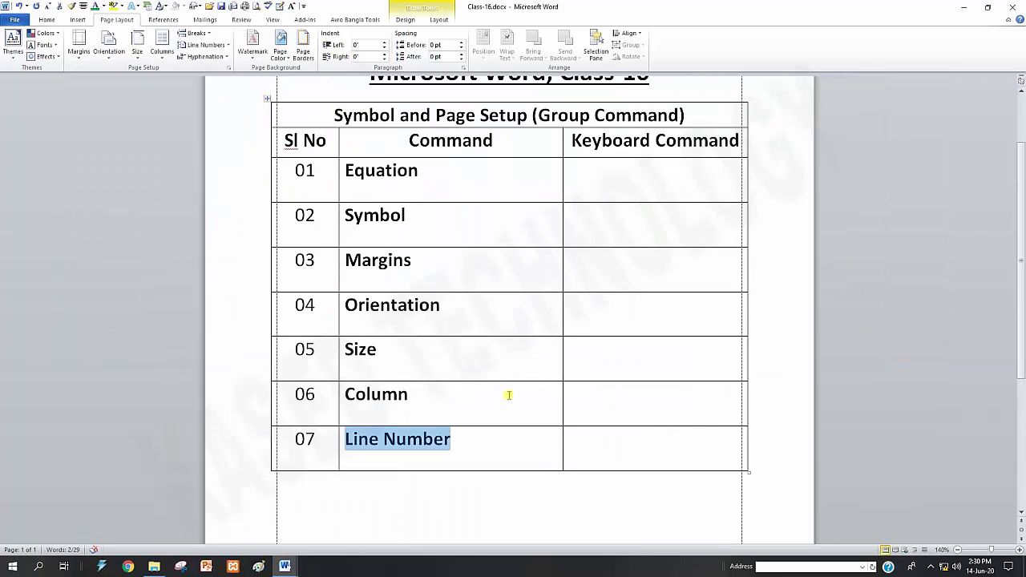
scroll(505, 417, up, 2)
scroll(496, 441, down, 1)
scroll(495, 441, down, 3)
scroll(260, 381, up, 4)
scroll(245, 379, down, 5)
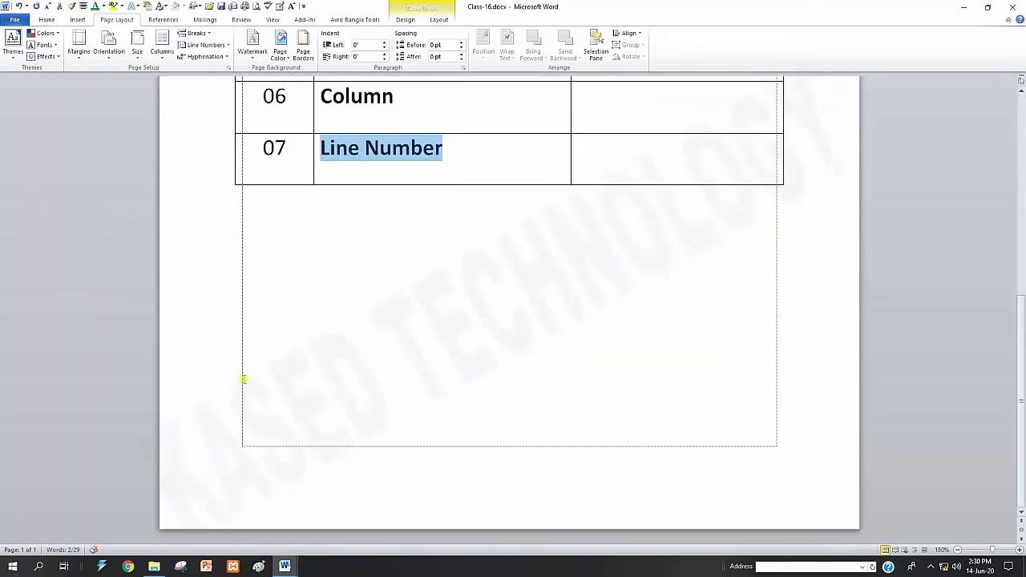
scroll(416, 391, up, 5)
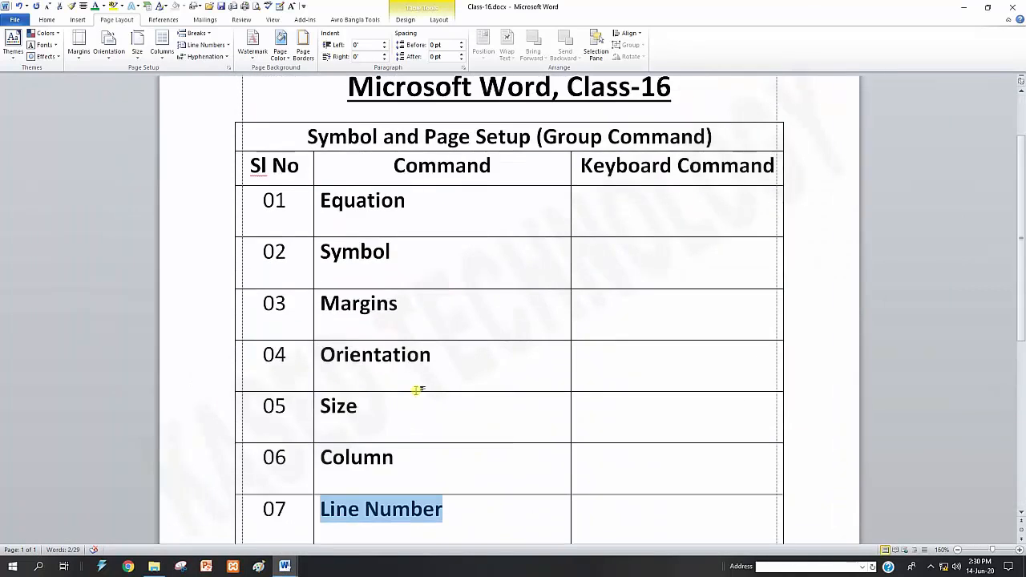
scroll(417, 391, down, 4)
scroll(408, 393, down, 2)
scroll(408, 383, up, 3)
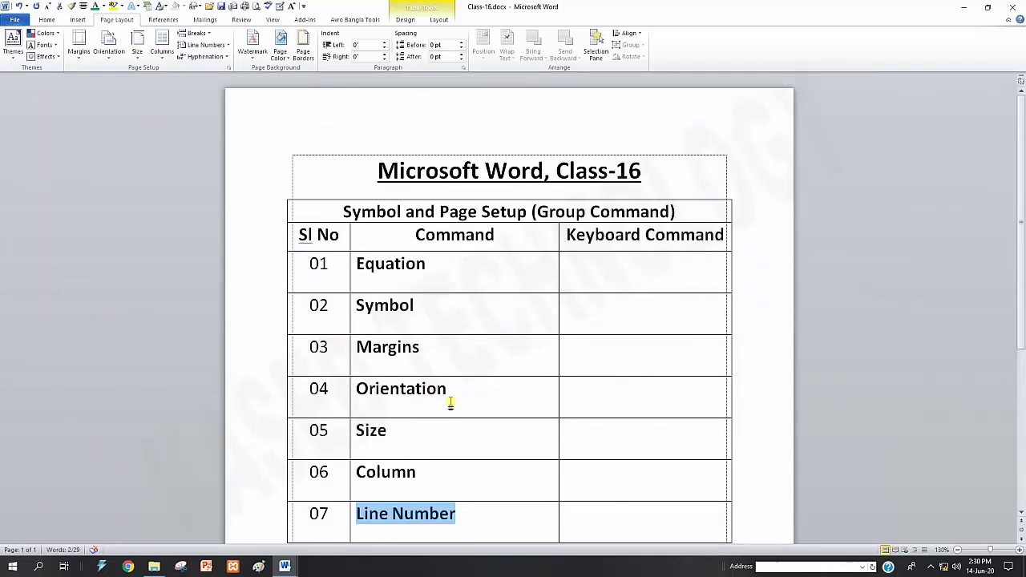
scroll(451, 403, down, 1)
click(458, 458)
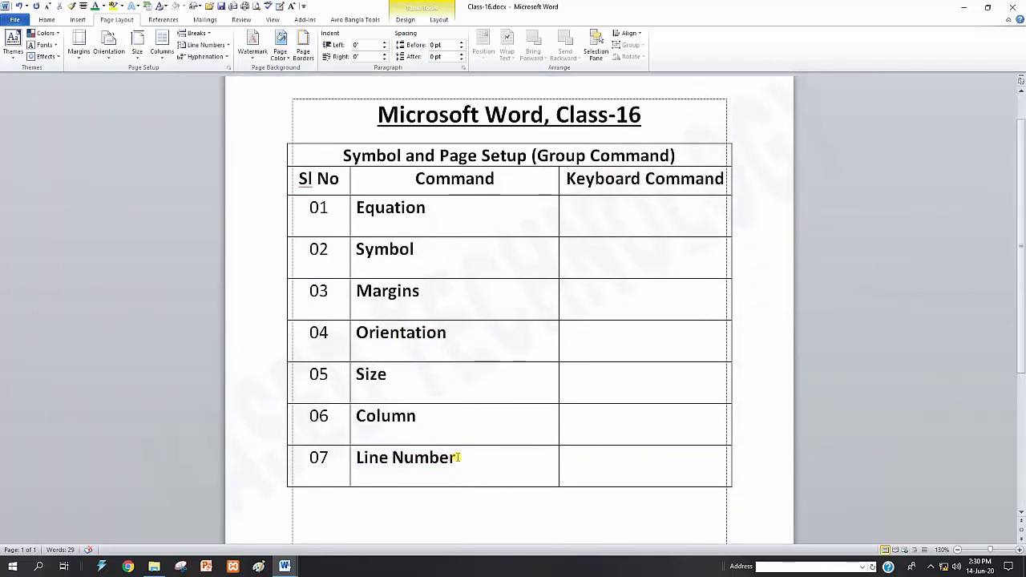